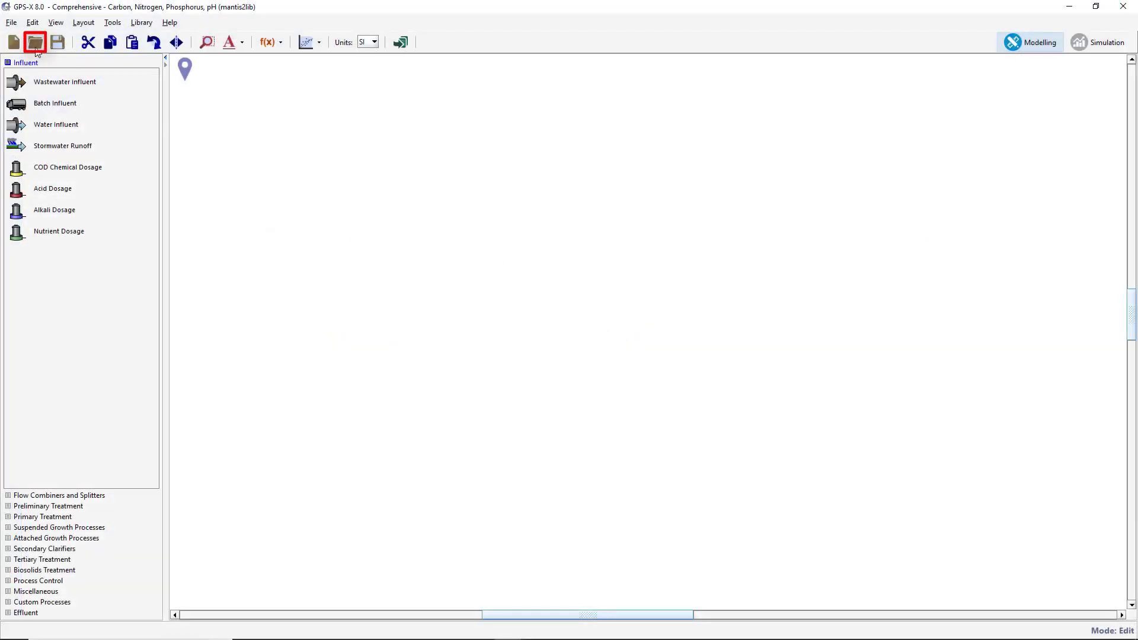
Step: Open the tutorial1.lyt layout file
{"action": "left_click", "coordinate": [36, 48]}
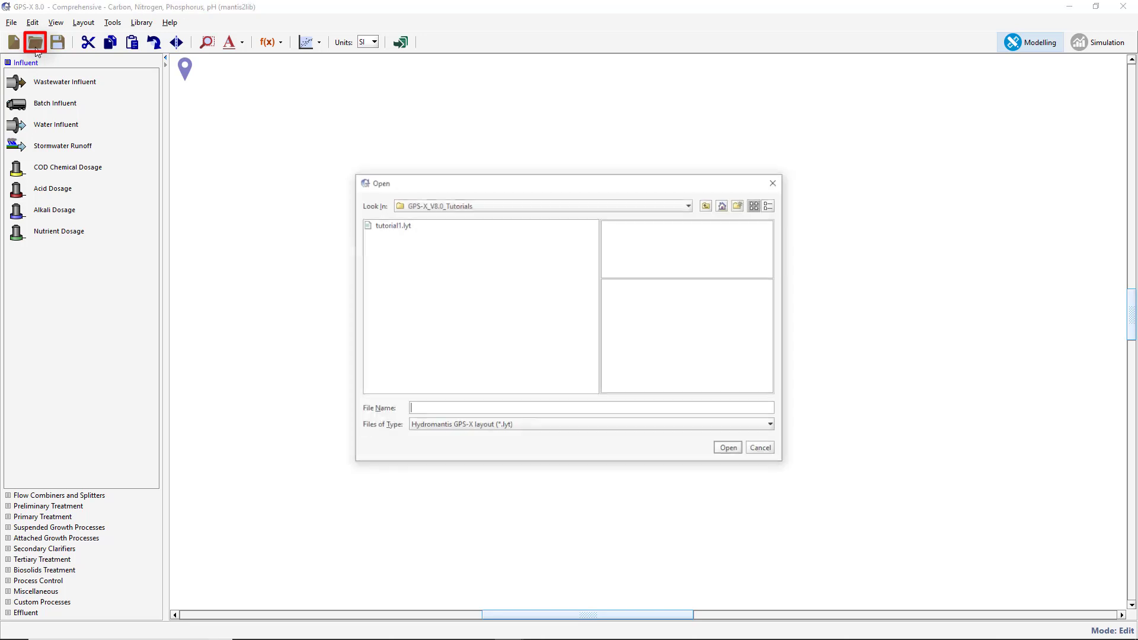
{"action": "left_click", "coordinate": [382, 224]}
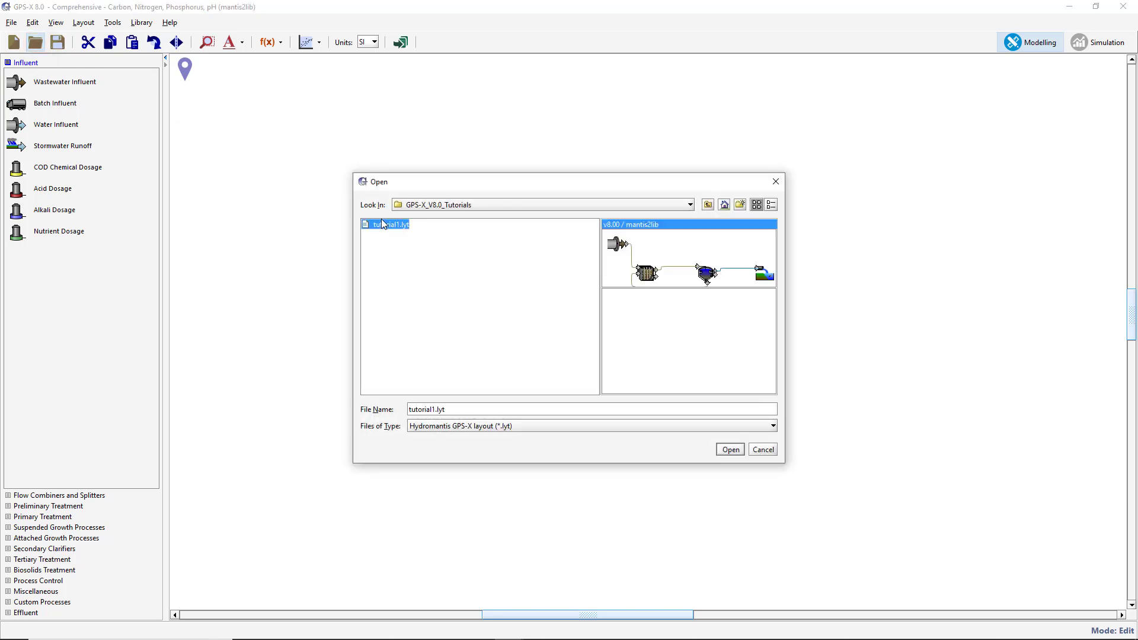
{"action": "left_click", "coordinate": [730, 450]}
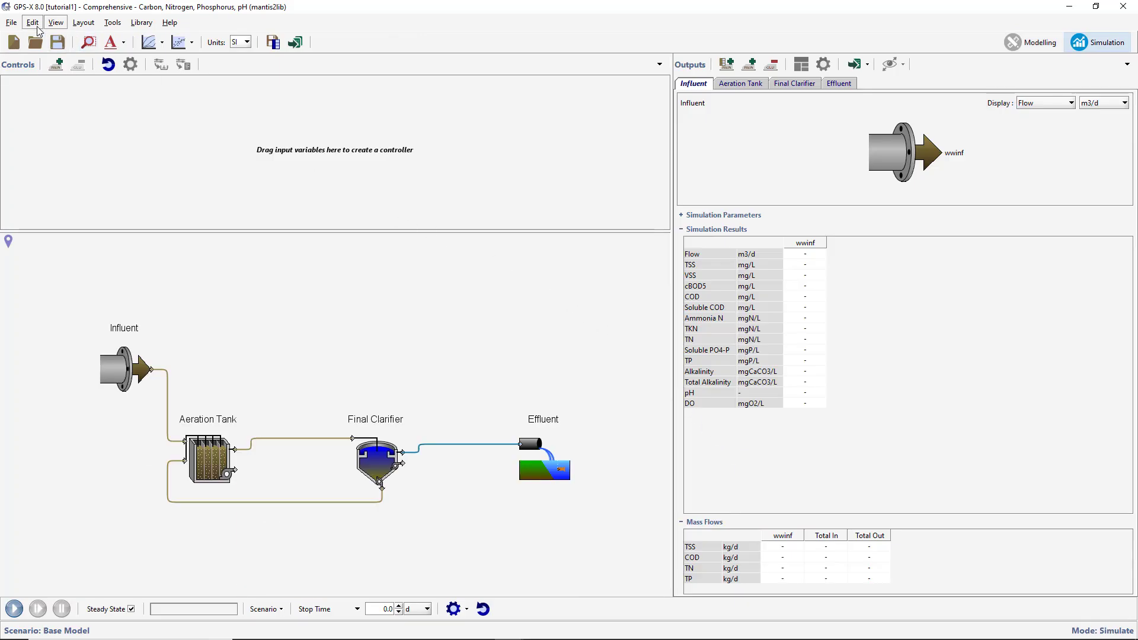
Step: Browse the Tutorials sample projects and cancel without opening one
{"action": "left_click", "coordinate": [11, 23]}
{"action": "left_click", "coordinate": [32, 67]}
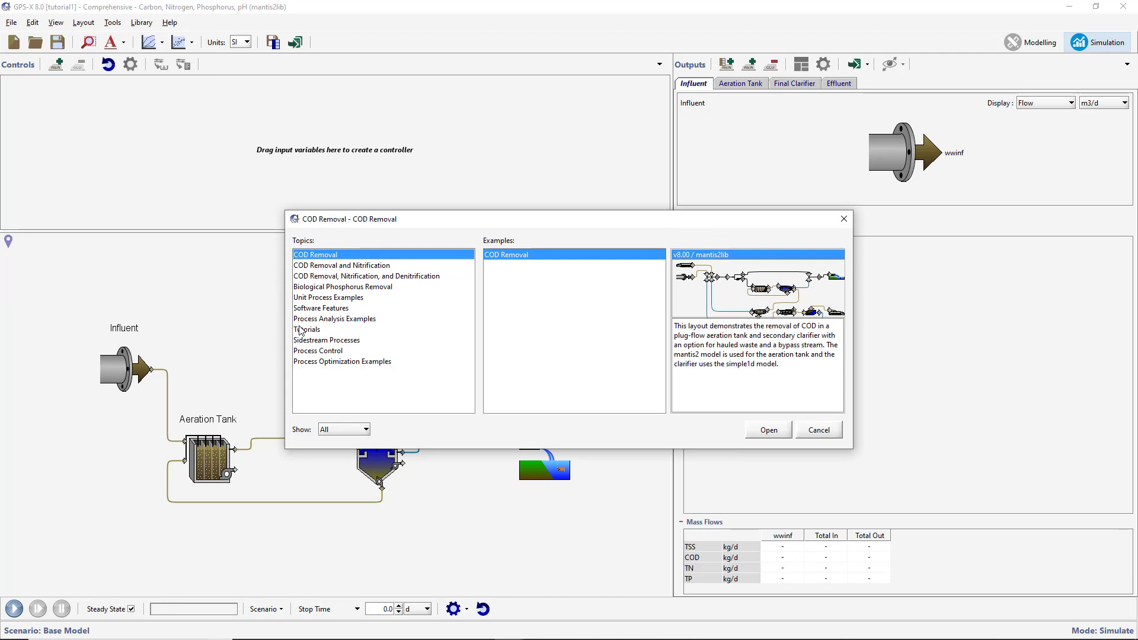
{"action": "left_click", "coordinate": [301, 329]}
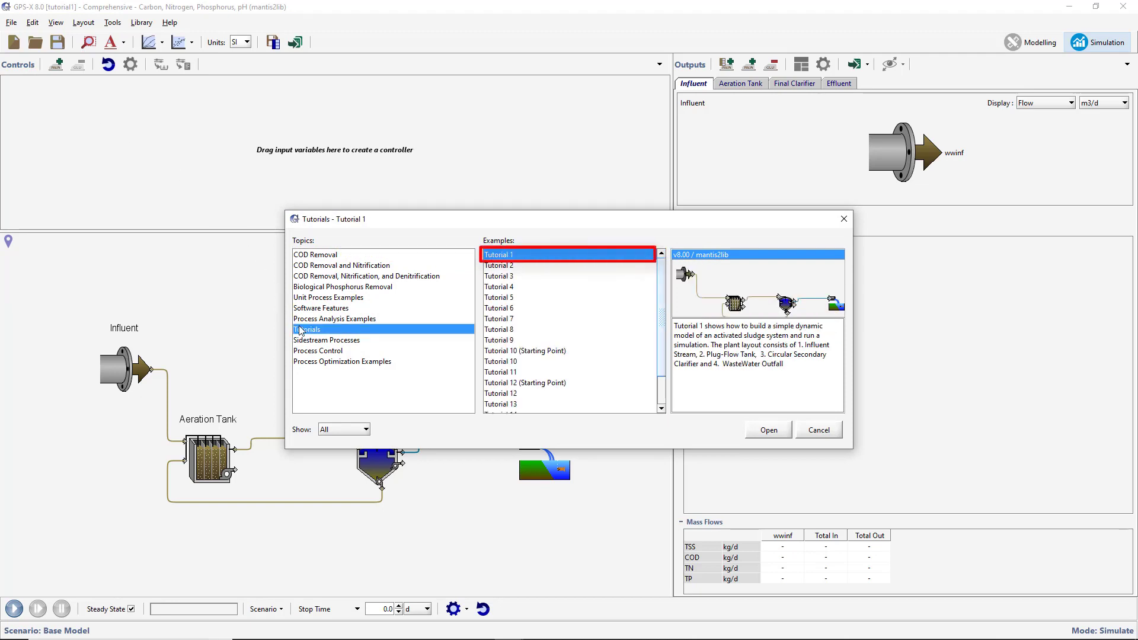
{"action": "left_click", "coordinate": [809, 431]}
Step: Save the layout as a new file named tutorial2 in the GPS-X_V8.0_Tutorials folder
{"action": "left_click", "coordinate": [11, 23]}
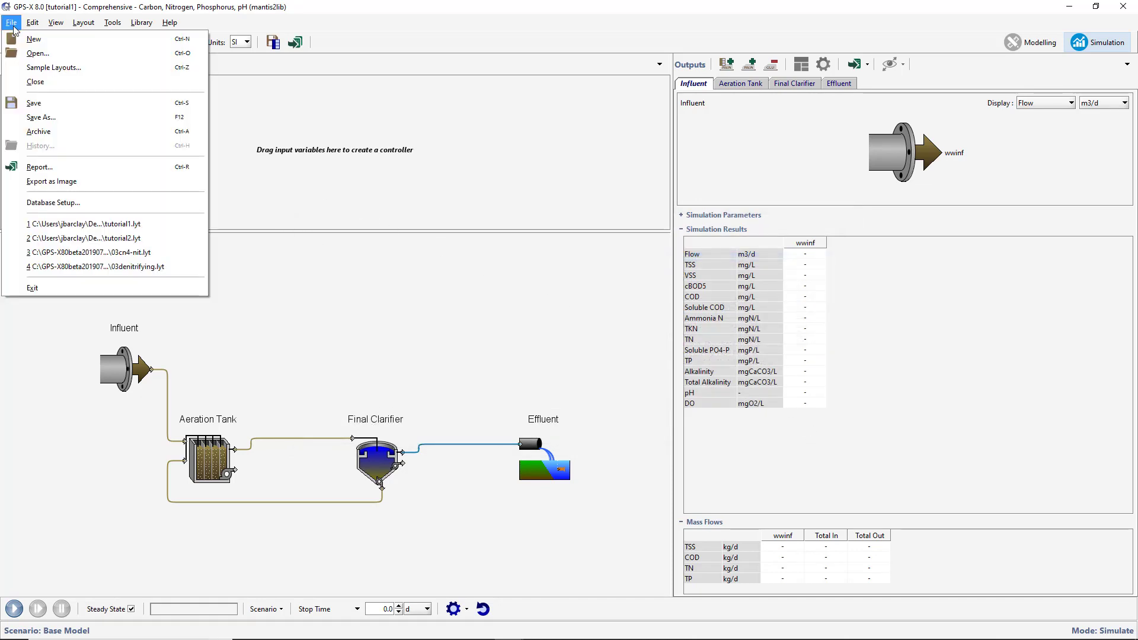
{"action": "left_click", "coordinate": [33, 117]}
{"action": "type", "text": "tu"}
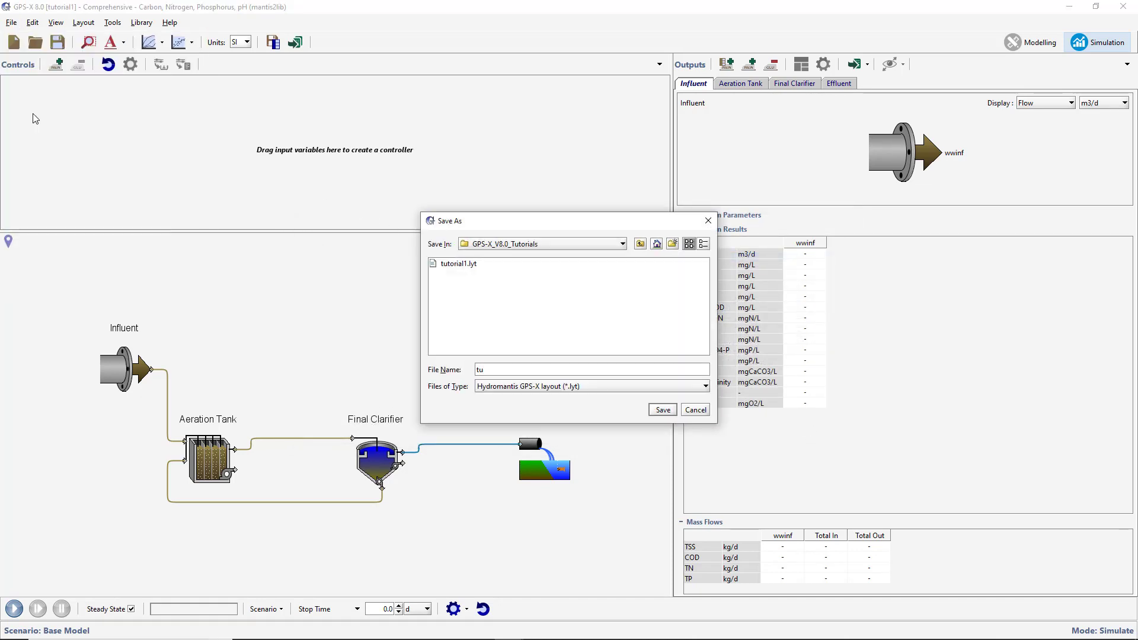
{"action": "type", "text": "torial2"}
{"action": "left_click", "coordinate": [657, 410]}
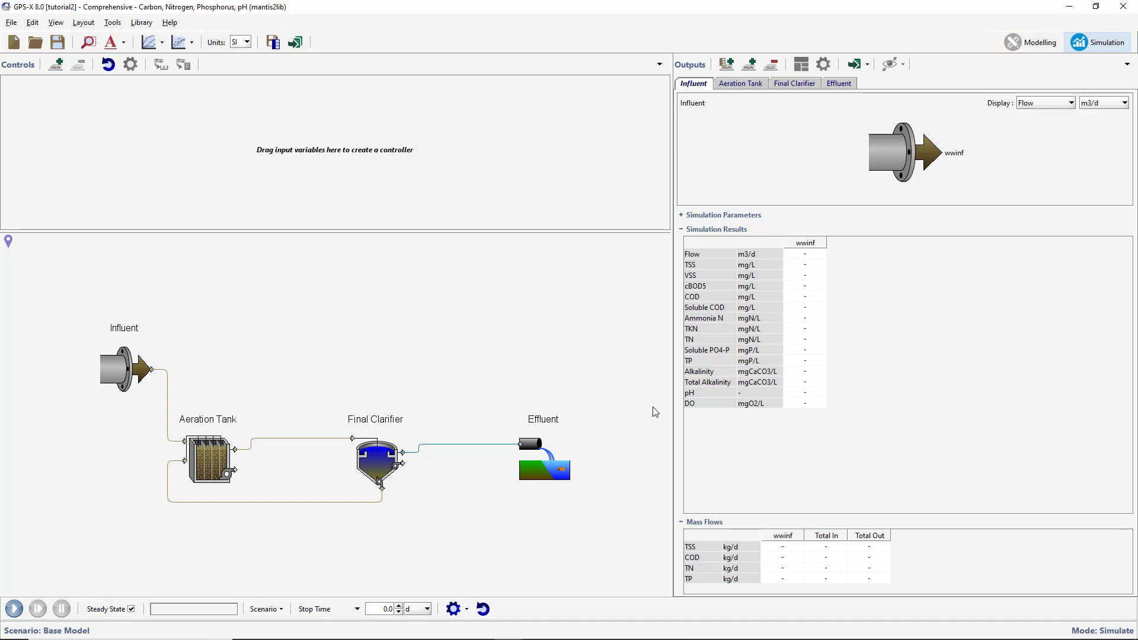
Step: Create a [wwinf] influent flow slider at 2000.0 m3/d from the Influent's Flow Data
{"action": "right_click", "coordinate": [118, 374]}
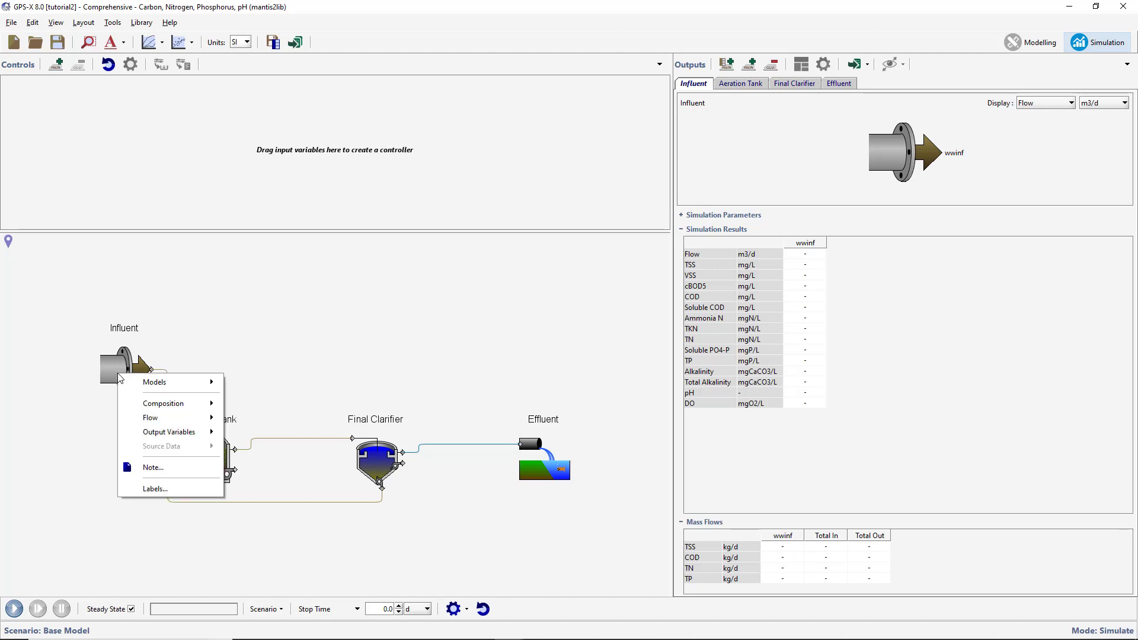
{"action": "mouse_move", "coordinate": [172, 417]}
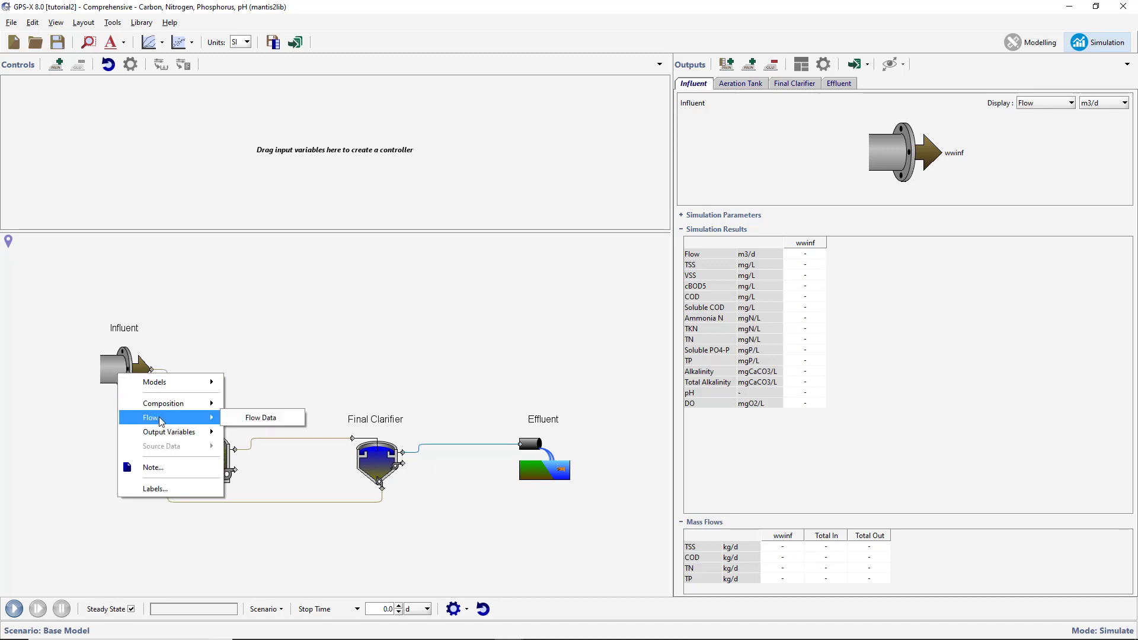
{"action": "left_click", "coordinate": [265, 417]}
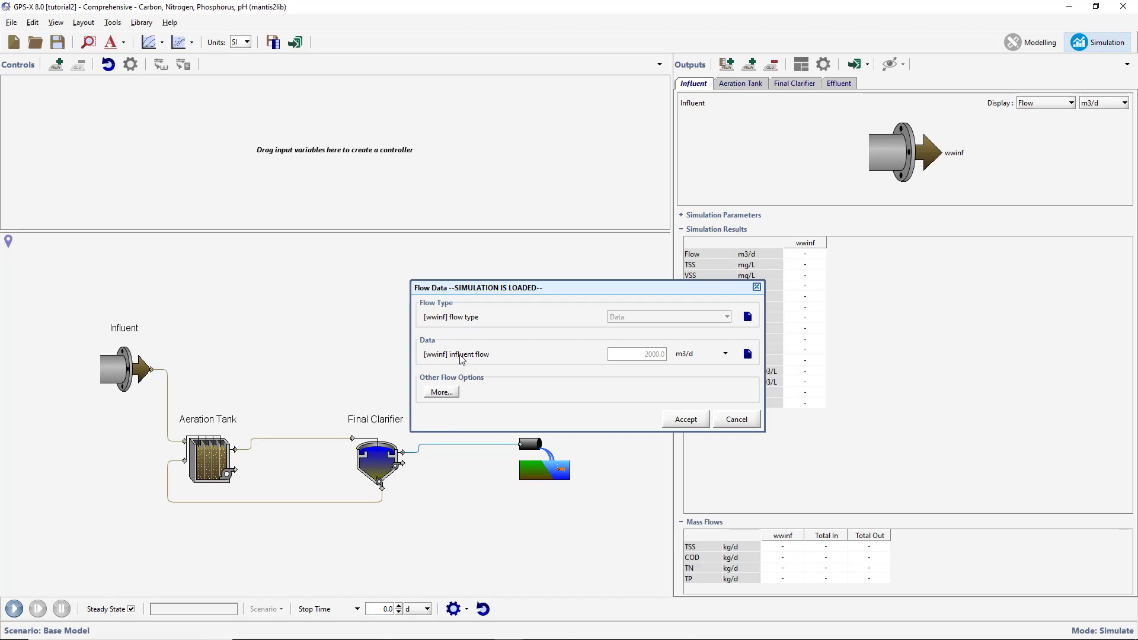
{"action": "left_click_drag", "start_coordinate": [463, 356], "coordinate": [322, 168]}
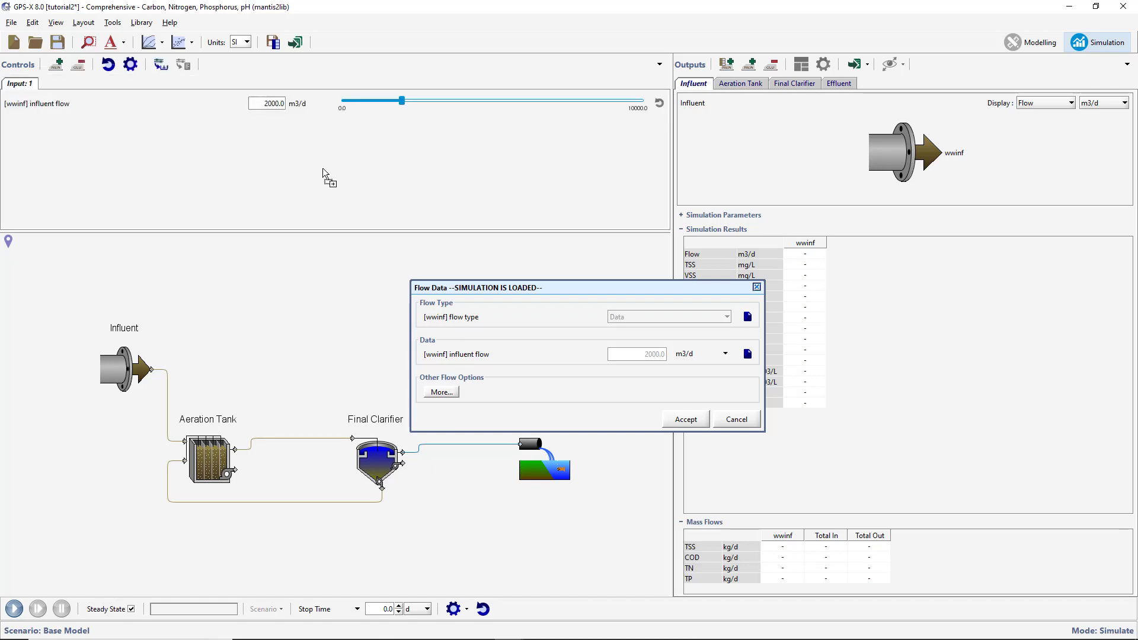
{"action": "left_click", "coordinate": [680, 420]}
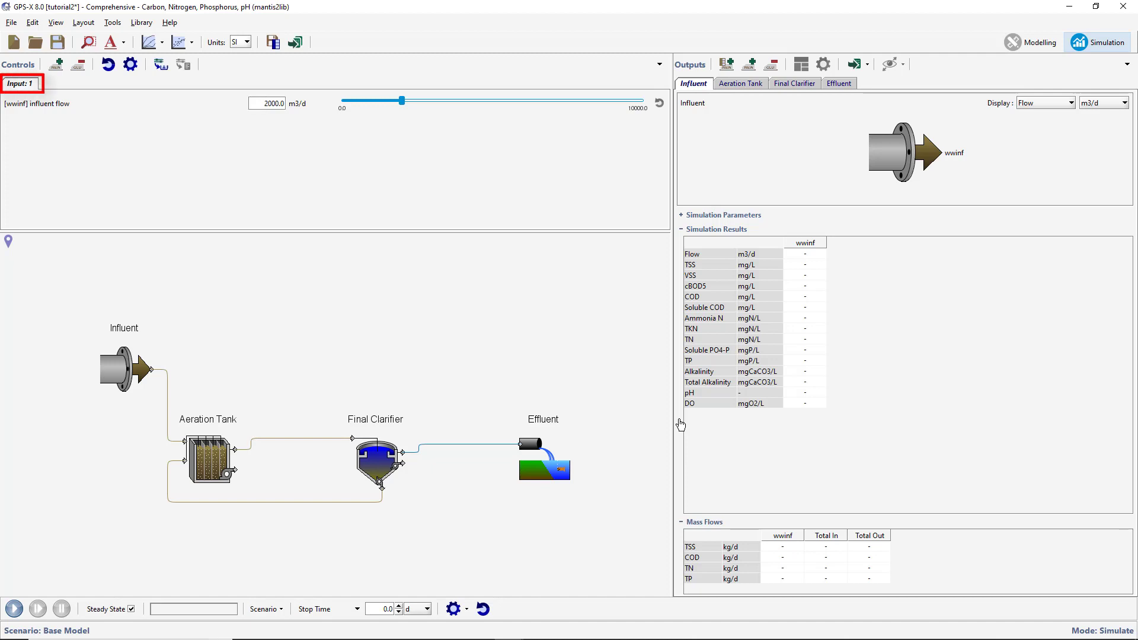
Step: Rename the Input 1 control tab to Flow Control and view its 0.0–10000.0 m3/d range properties
{"action": "double_click", "coordinate": [21, 85]}
{"action": "type", "text": "Flow"}
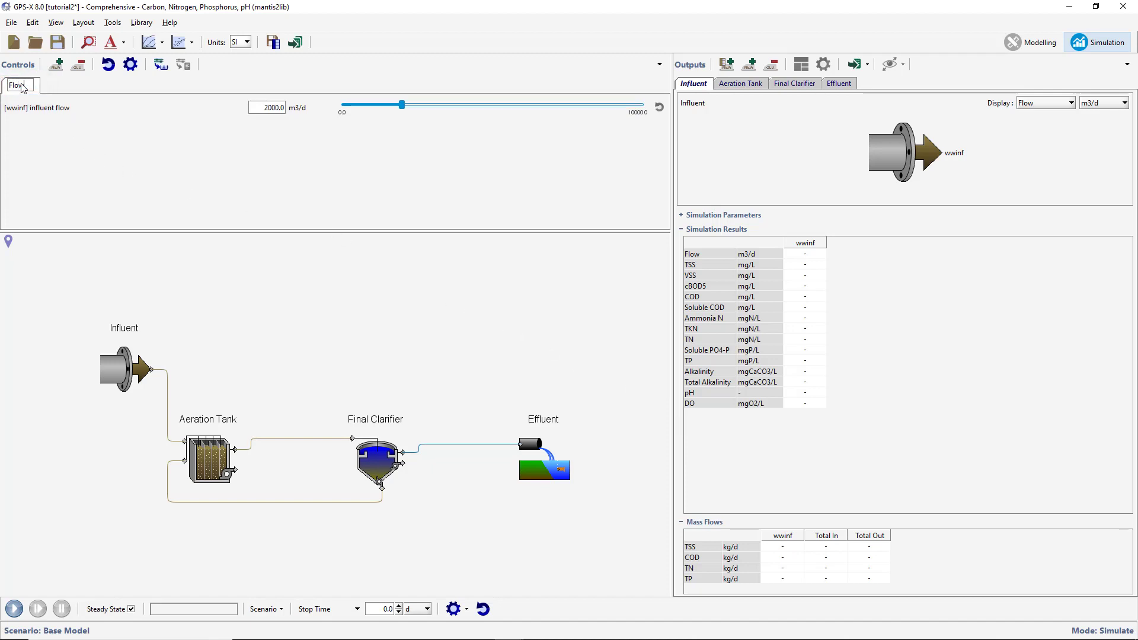
{"action": "key", "text": "BackSpace"}
{"action": "key", "text": "BackSpace"}
{"action": "key", "text": "BackSpace"}
{"action": "key", "text": "BackSpace"}
{"action": "type", "text": "Control"}
{"action": "key", "text": "Tab"}
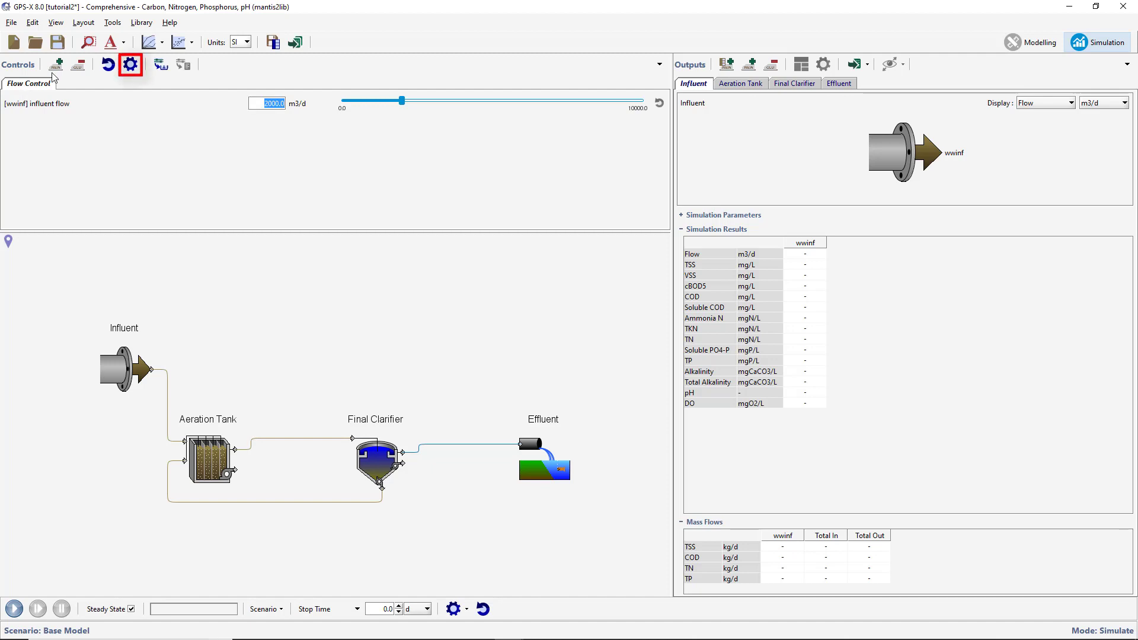
{"action": "left_click", "coordinate": [130, 65]}
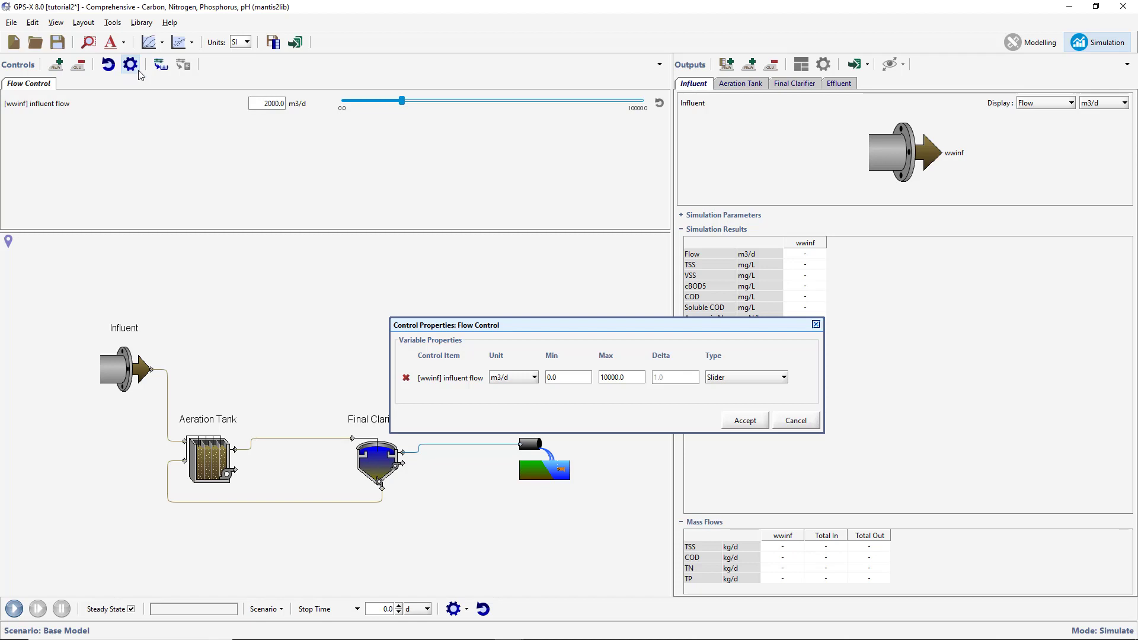
Step: Accept the control range, try the slider near 4190 m3/d, then return influent flow to 2000.0 m3/d
{"action": "left_click", "coordinate": [746, 420]}
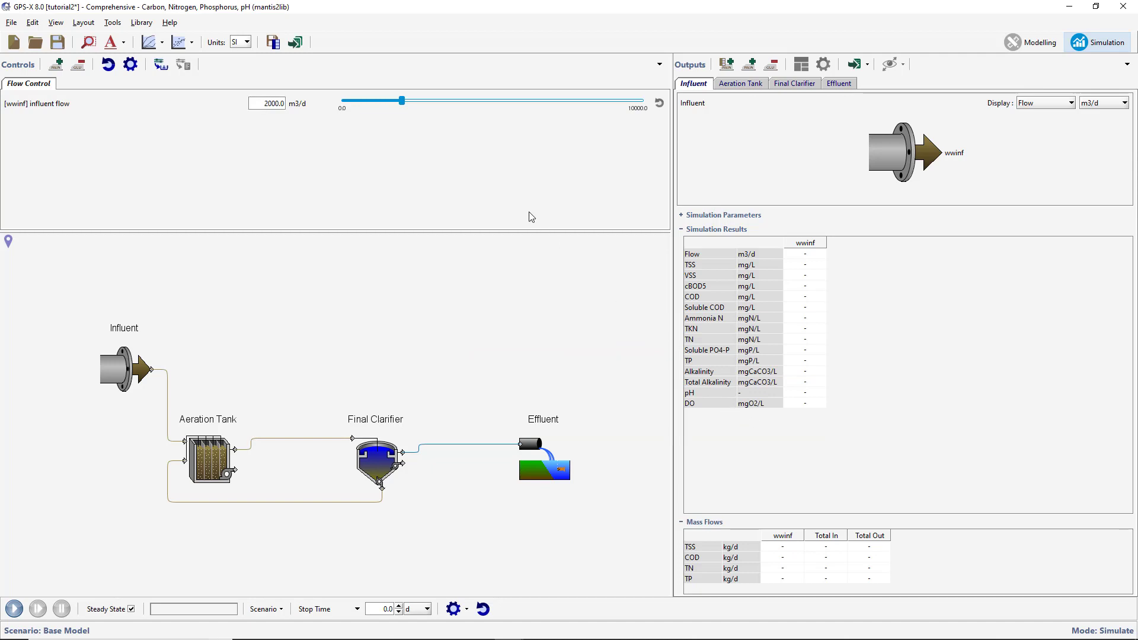
{"action": "left_click_drag", "start_coordinate": [401, 104], "coordinate": [535, 117]}
{"action": "left_click", "coordinate": [659, 103]}
{"action": "double_click", "coordinate": [274, 103]}
{"action": "type", "text": "20"}
{"action": "key", "text": "Return"}
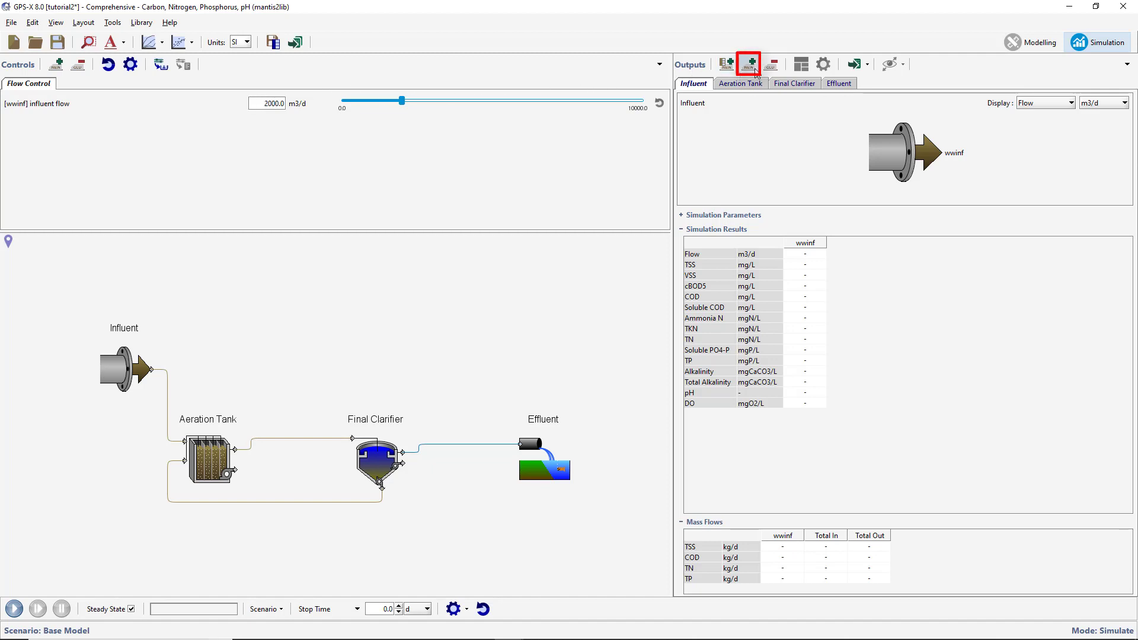
Step: Add a Plot: 5 page with an Output: 1 time graph of influent [wwinf] flow
{"action": "left_click", "coordinate": [754, 68]}
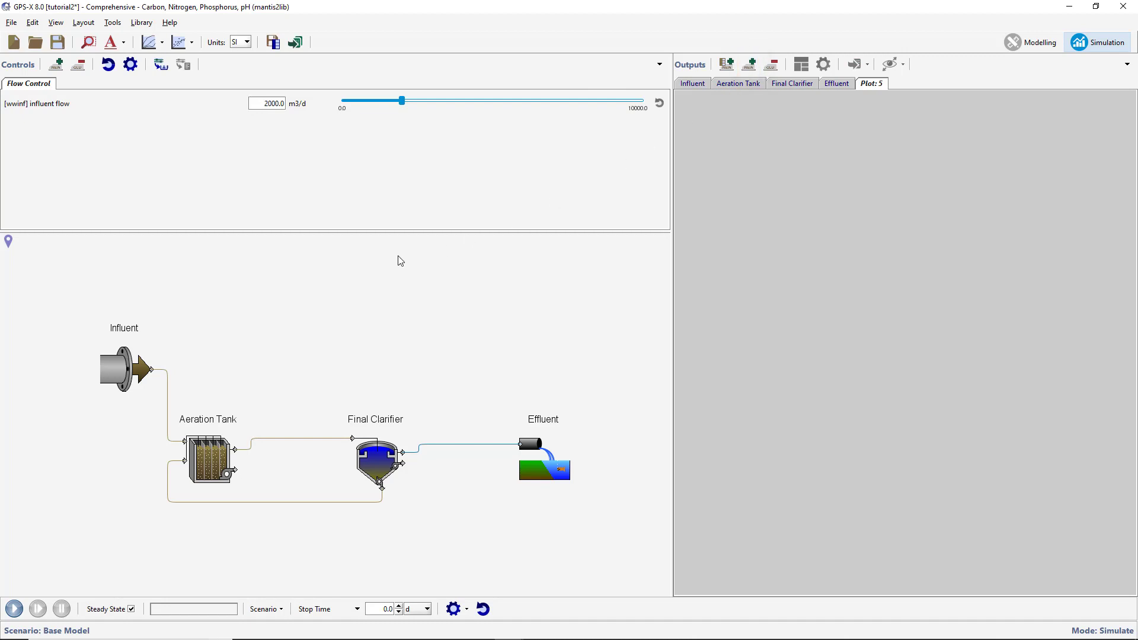
{"action": "right_click", "coordinate": [109, 366]}
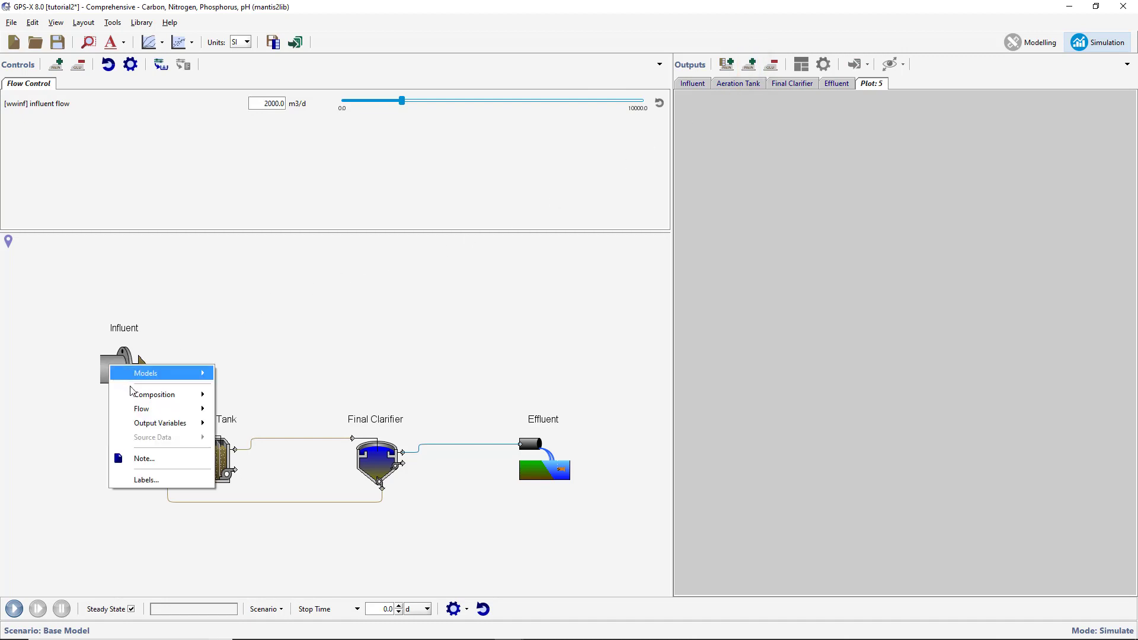
{"action": "mouse_move", "coordinate": [170, 422]}
{"action": "left_click", "coordinate": [256, 424]}
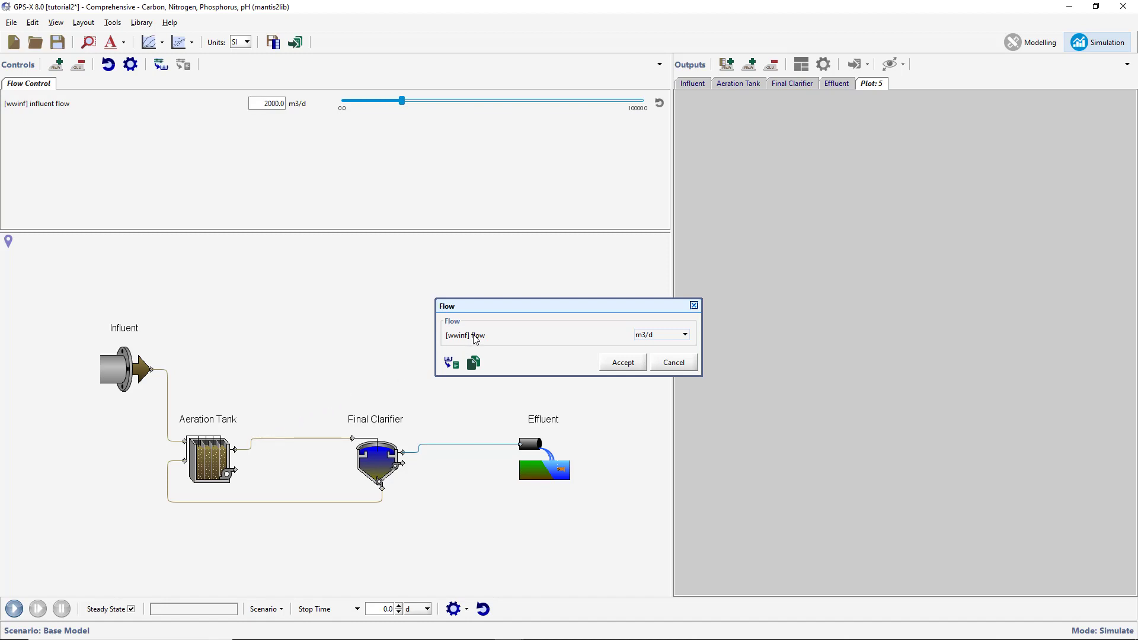
{"action": "left_click_drag", "start_coordinate": [816, 306], "coordinate": [816, 305]}
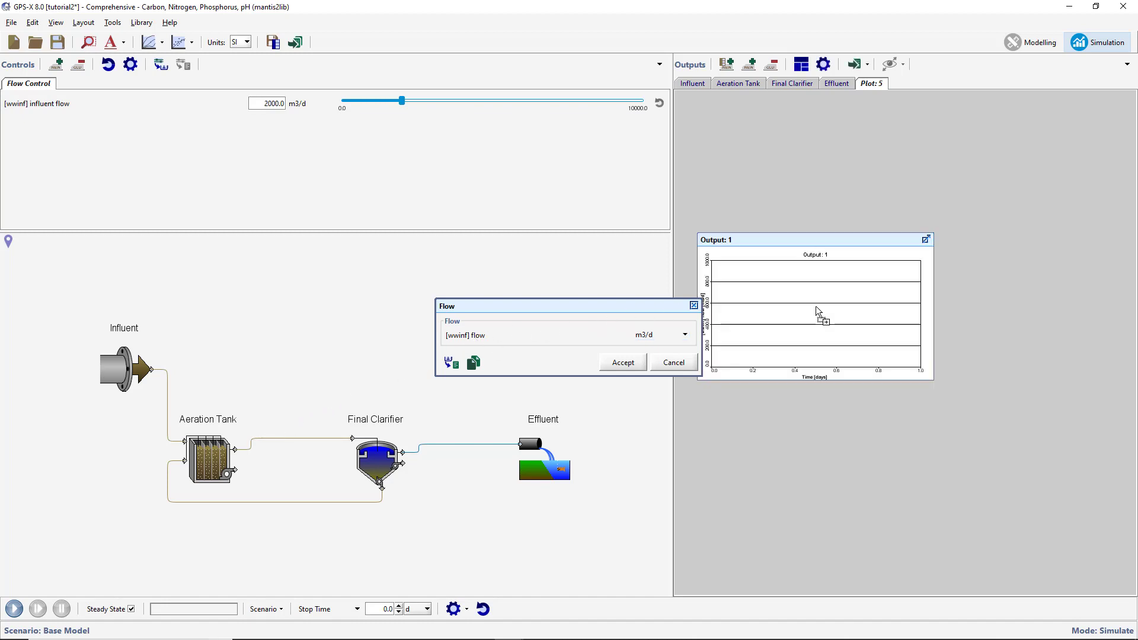
Step: Add effluent [fe1] total suspended solids to the Output: 1 graph as a second axis
{"action": "left_click", "coordinate": [633, 364]}
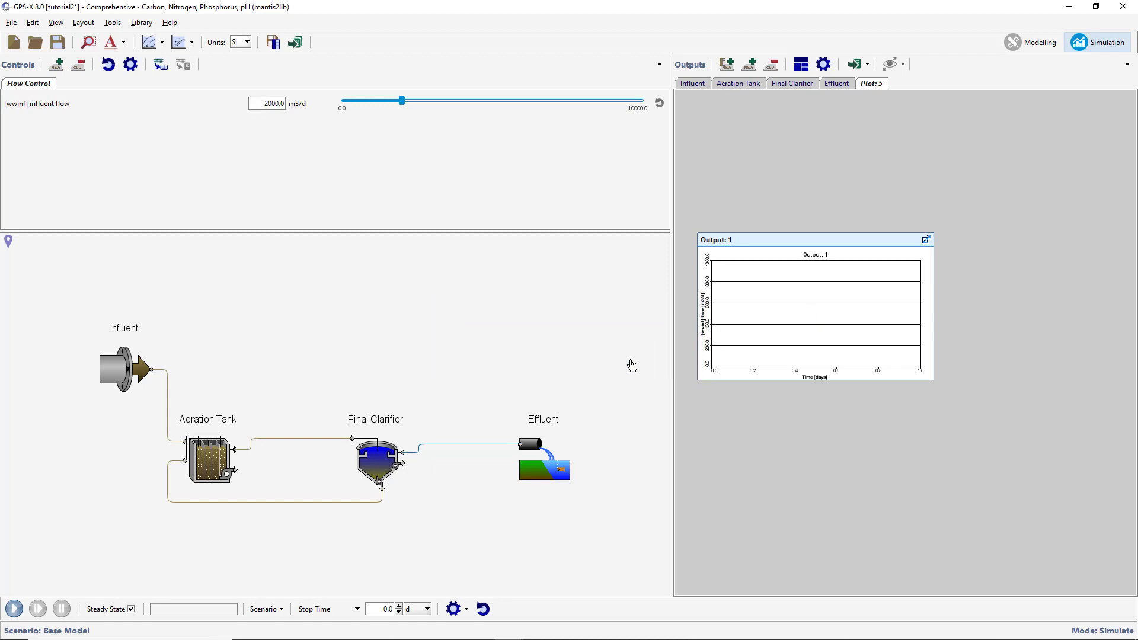
{"action": "right_click", "coordinate": [551, 458]}
{"action": "mouse_move", "coordinate": [607, 516]}
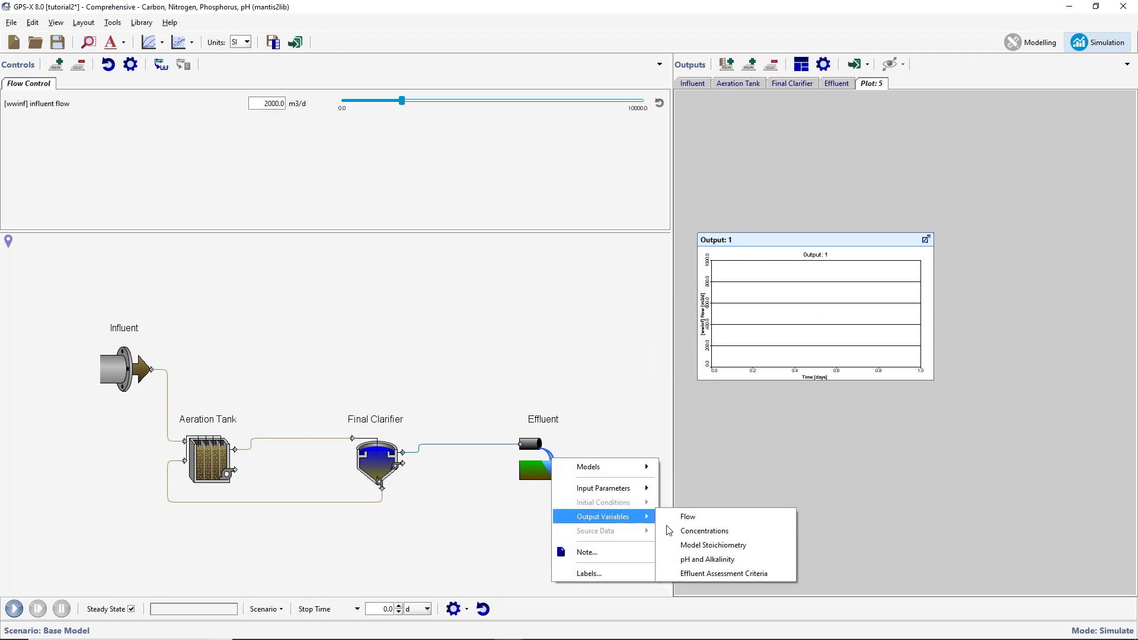
{"action": "left_click", "coordinate": [706, 530]}
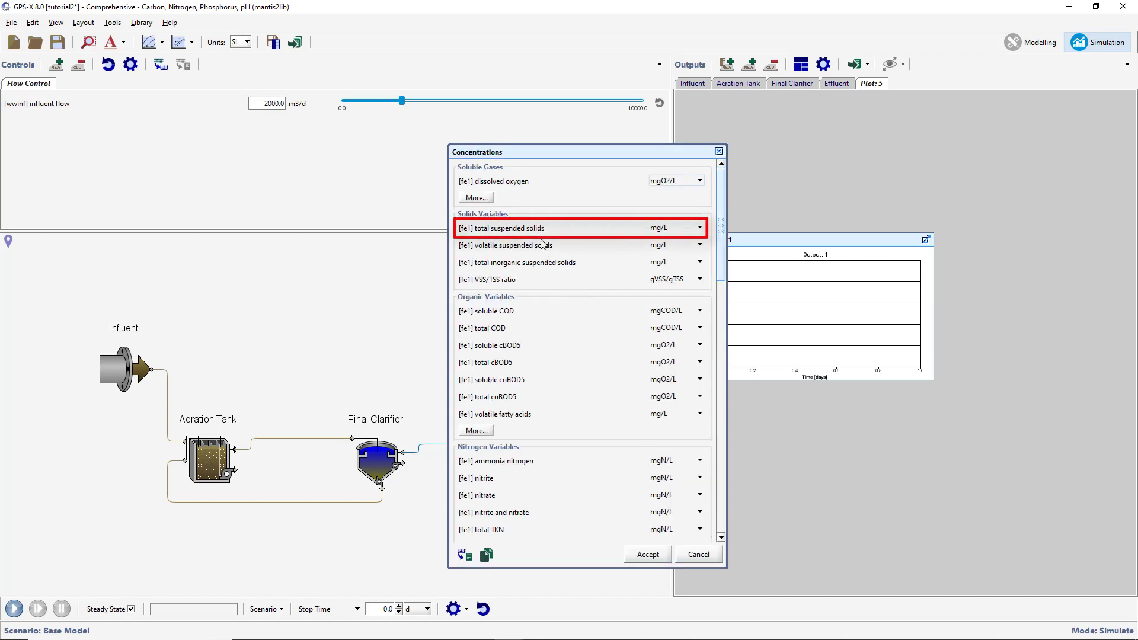
{"action": "mouse_move", "coordinate": [530, 229]}
{"action": "left_mouse_down"}
{"action": "mouse_move", "coordinate": [681, 266]}
{"action": "mouse_move", "coordinate": [774, 317]}
{"action": "left_mouse_up"}
{"action": "left_click", "coordinate": [648, 553]}
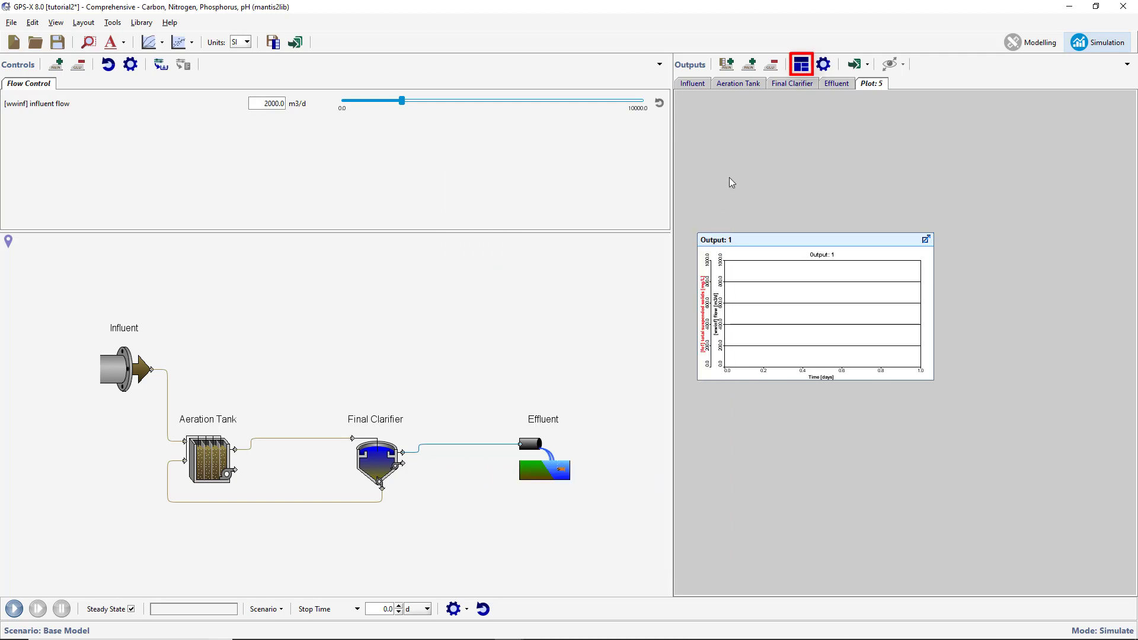
Step: Enlarge the graph and title it 'Influent Flow and Effluent TSS', keeping an X-Y plot without autoscaling
{"action": "left_click", "coordinate": [799, 65]}
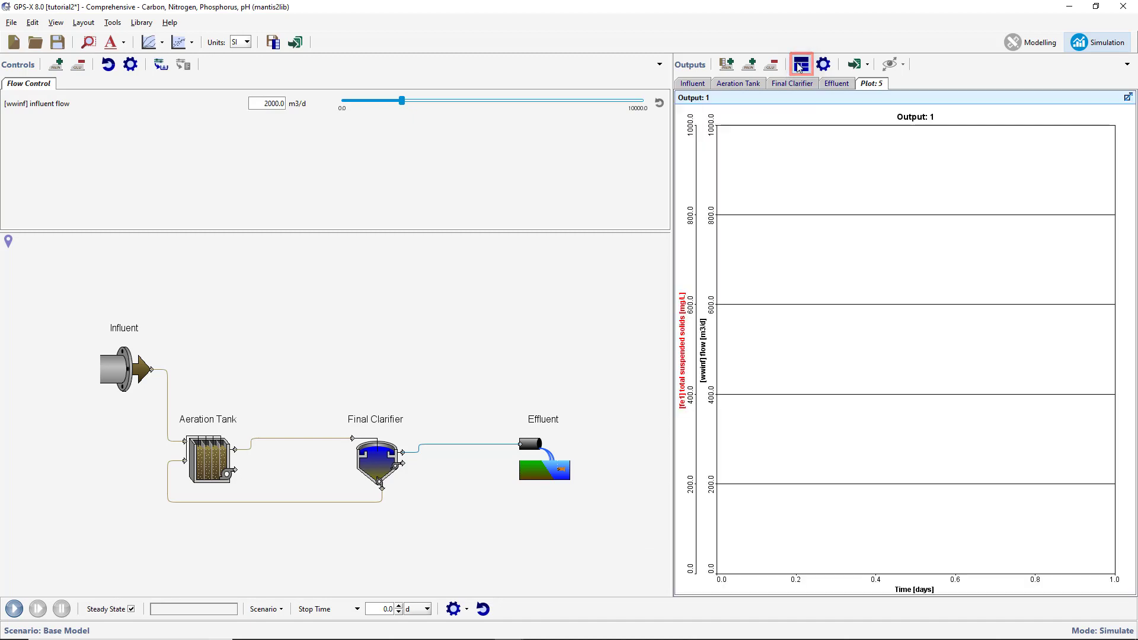
{"action": "left_click", "coordinate": [822, 64]}
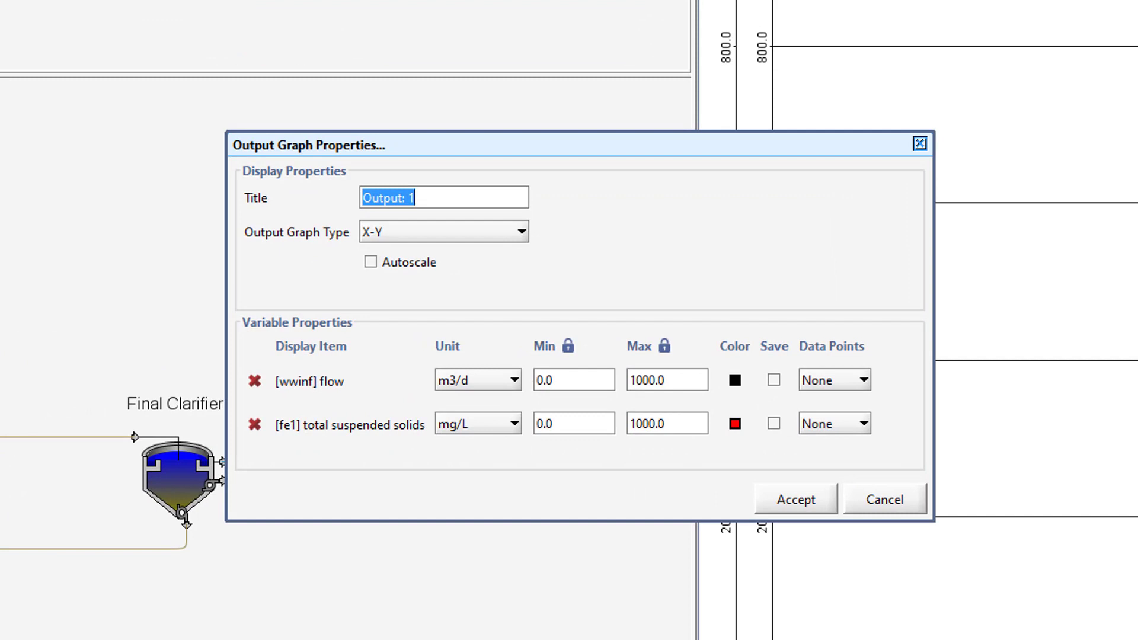
{"action": "type", "text": "Influent Flow "}
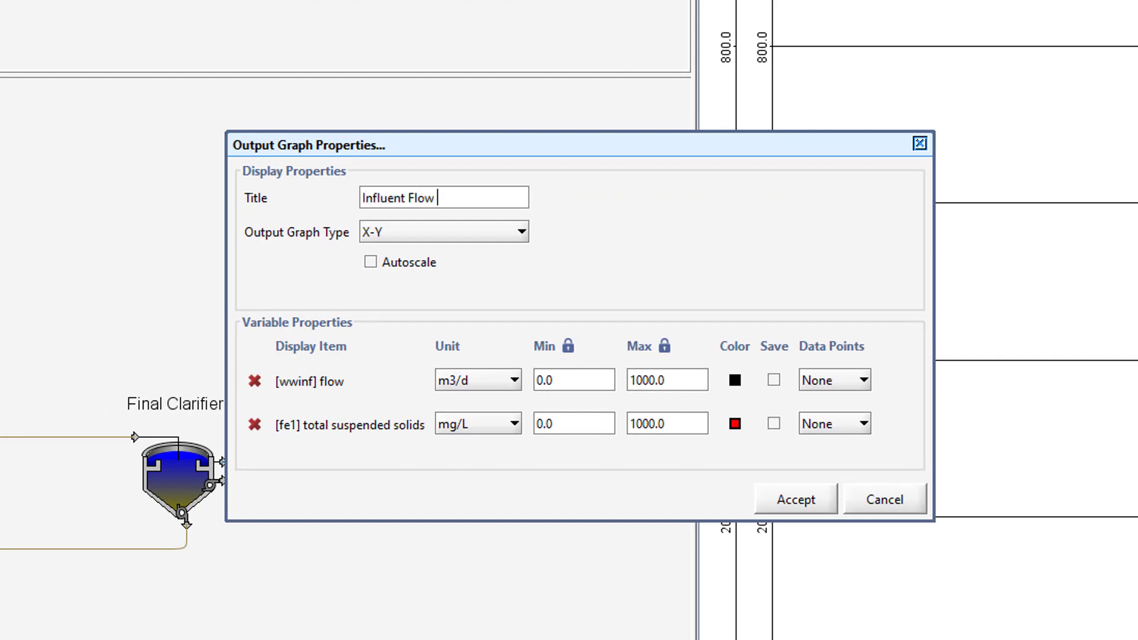
{"action": "type", "text": "and Effluent TSS"}
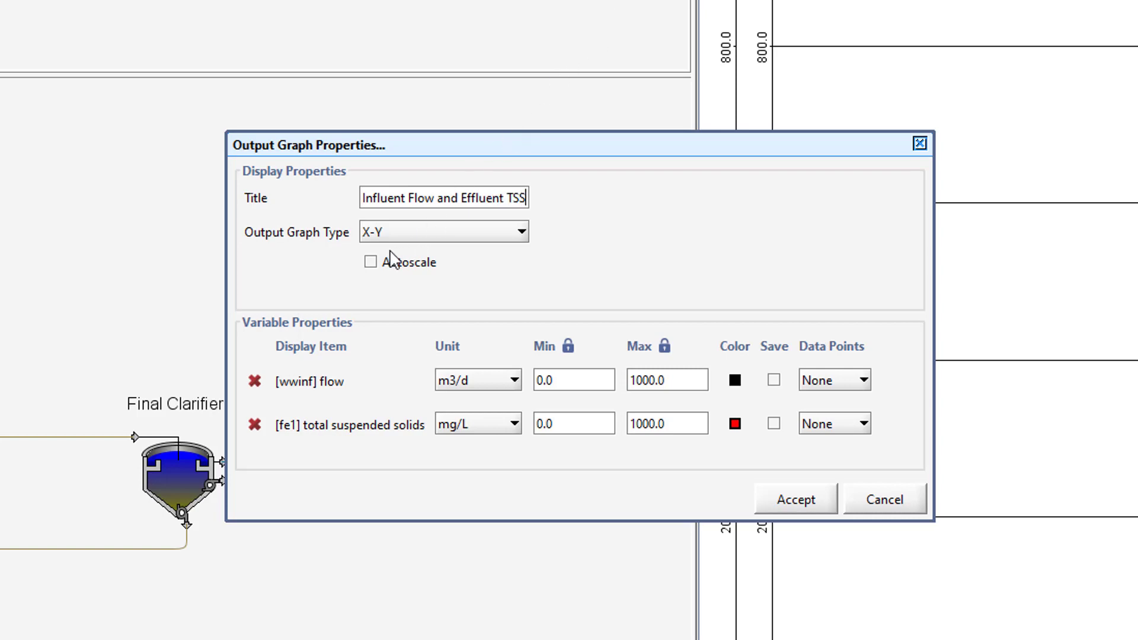
{"action": "left_click", "coordinate": [371, 262]}
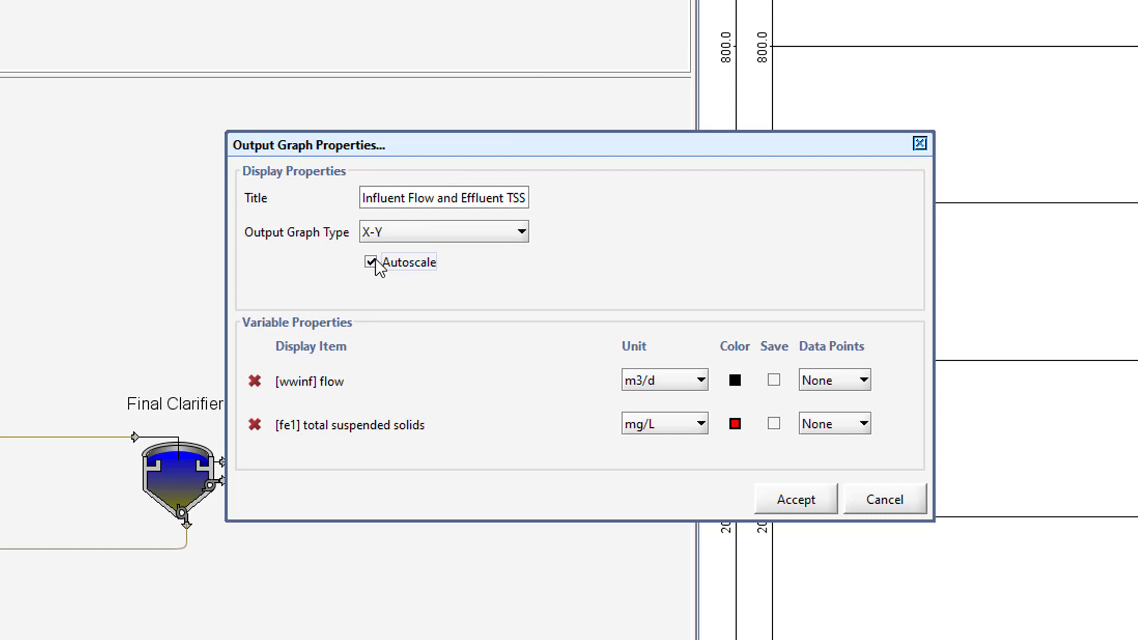
{"action": "left_click", "coordinate": [372, 261]}
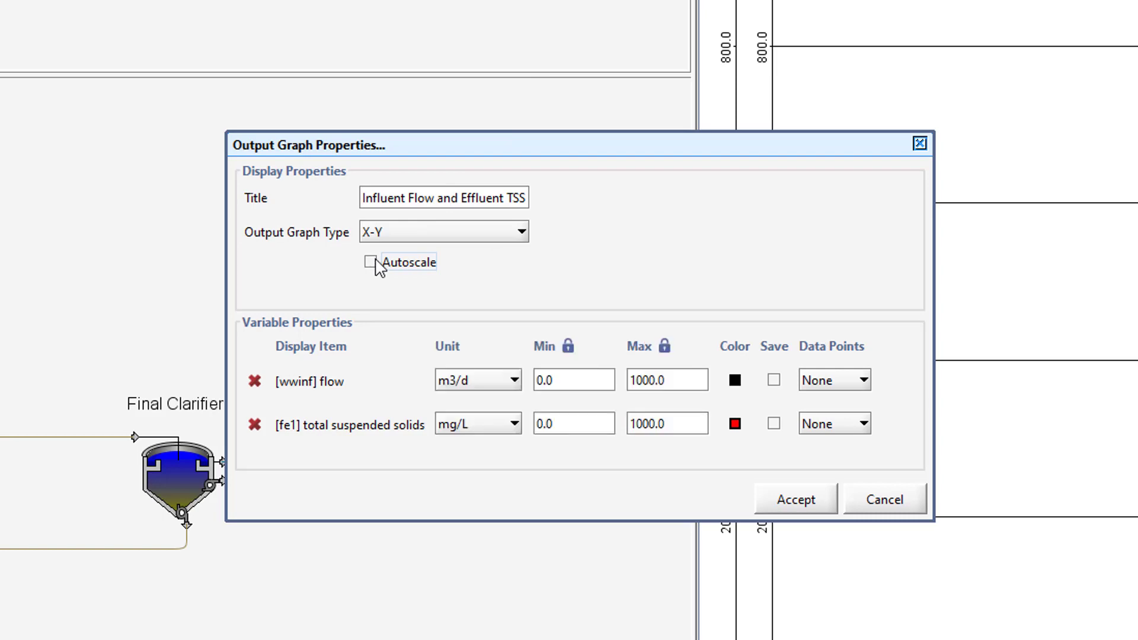
{"action": "left_click", "coordinate": [523, 239]}
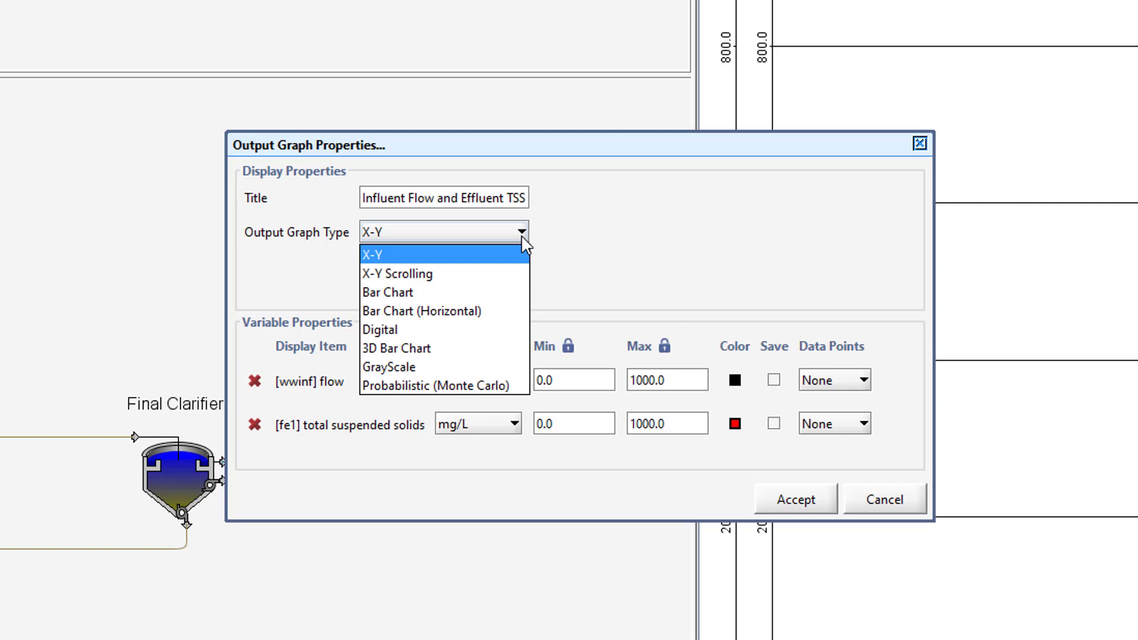
{"action": "left_click", "coordinate": [523, 238]}
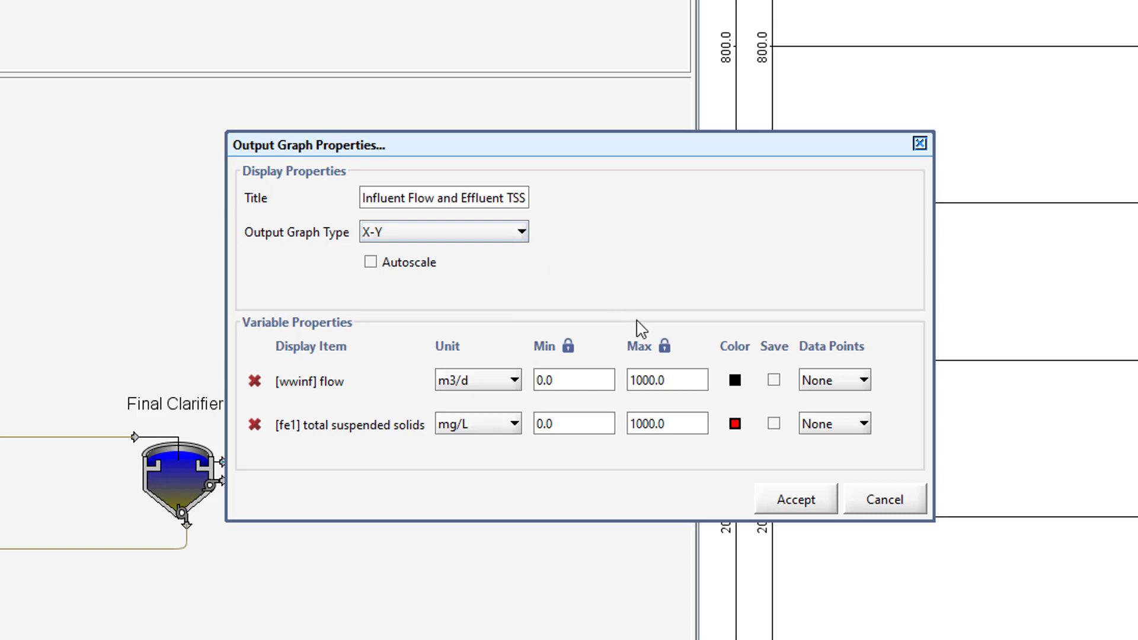
Step: Unlock the axis maximums and set flow to 10000 and TSS to 150
{"action": "left_click", "coordinate": [663, 347]}
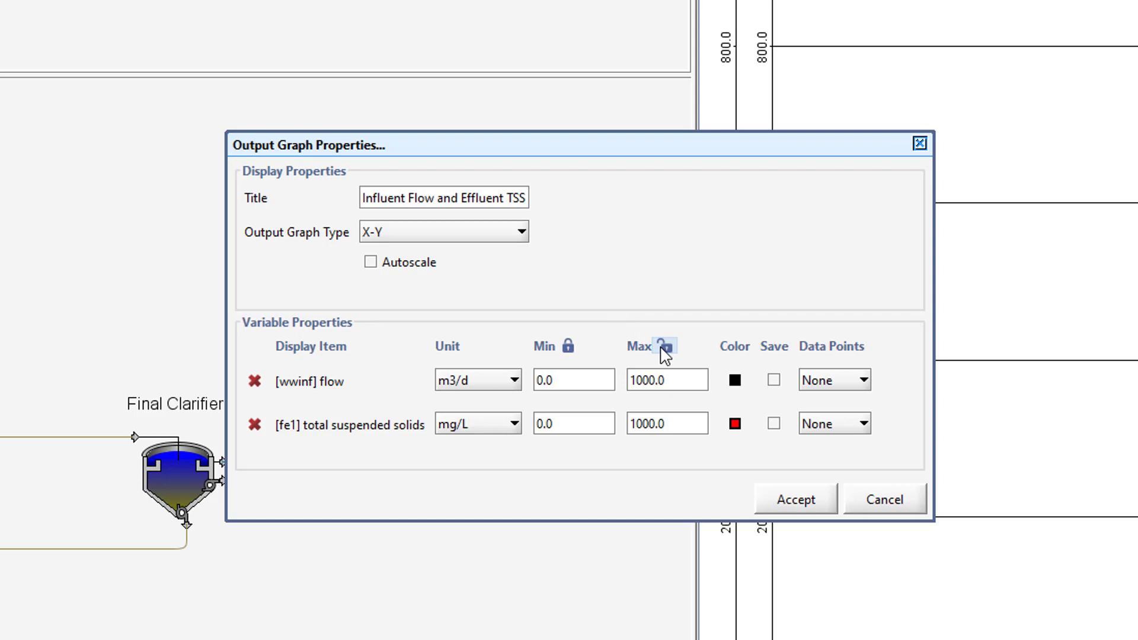
{"action": "double_click", "coordinate": [679, 375]}
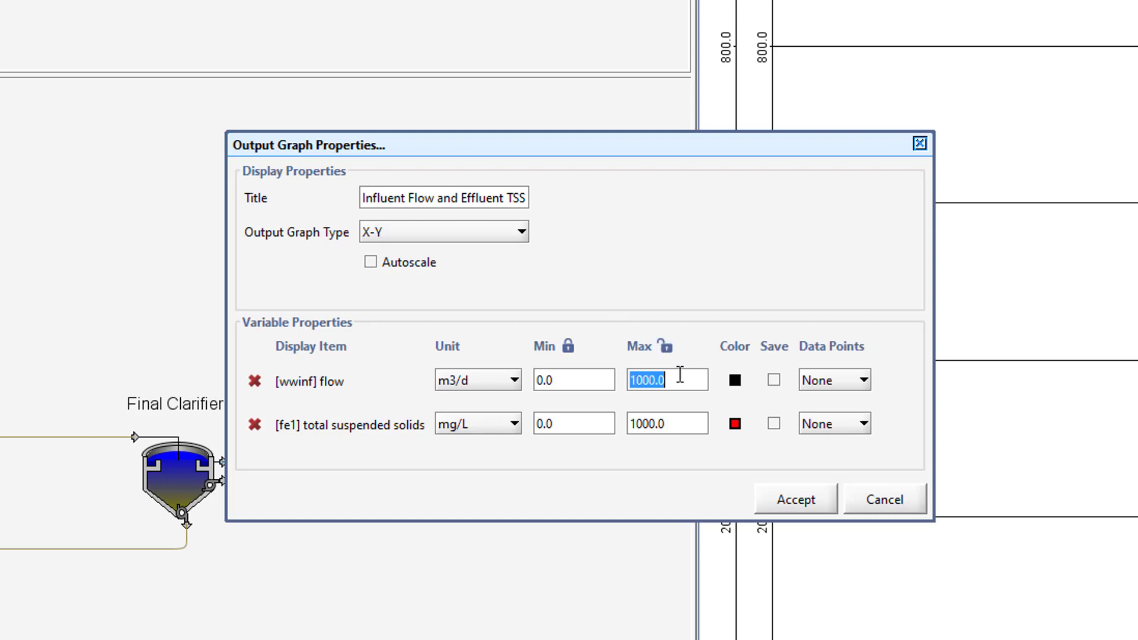
{"action": "type", "text": "10000"}
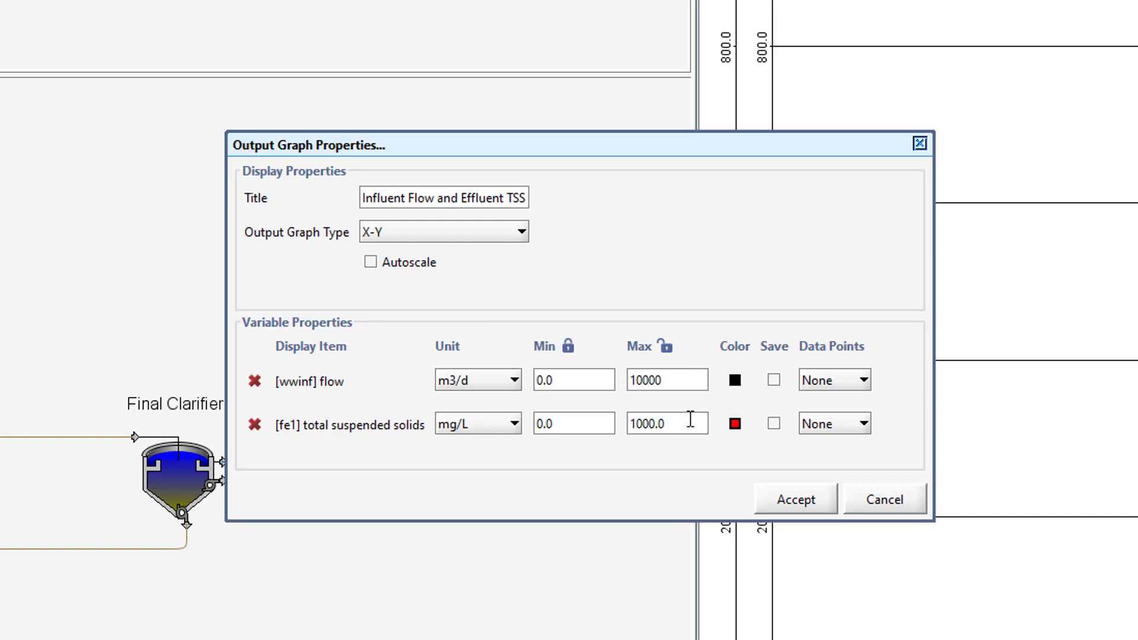
{"action": "double_click", "coordinate": [690, 421]}
{"action": "type", "text": "150"}
{"action": "left_click", "coordinate": [796, 500]}
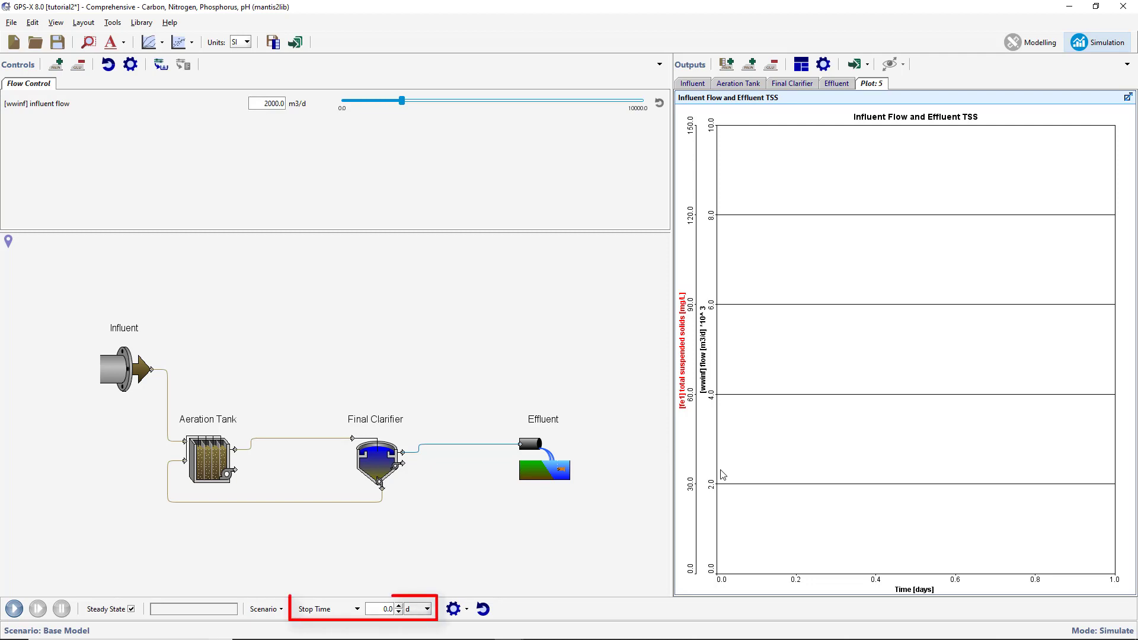
Step: Run a 20.0-day simulation, raising the influent flow slider to 6750 m3/d mid-run
{"action": "double_click", "coordinate": [386, 608]}
{"action": "type", "text": "20.0"}
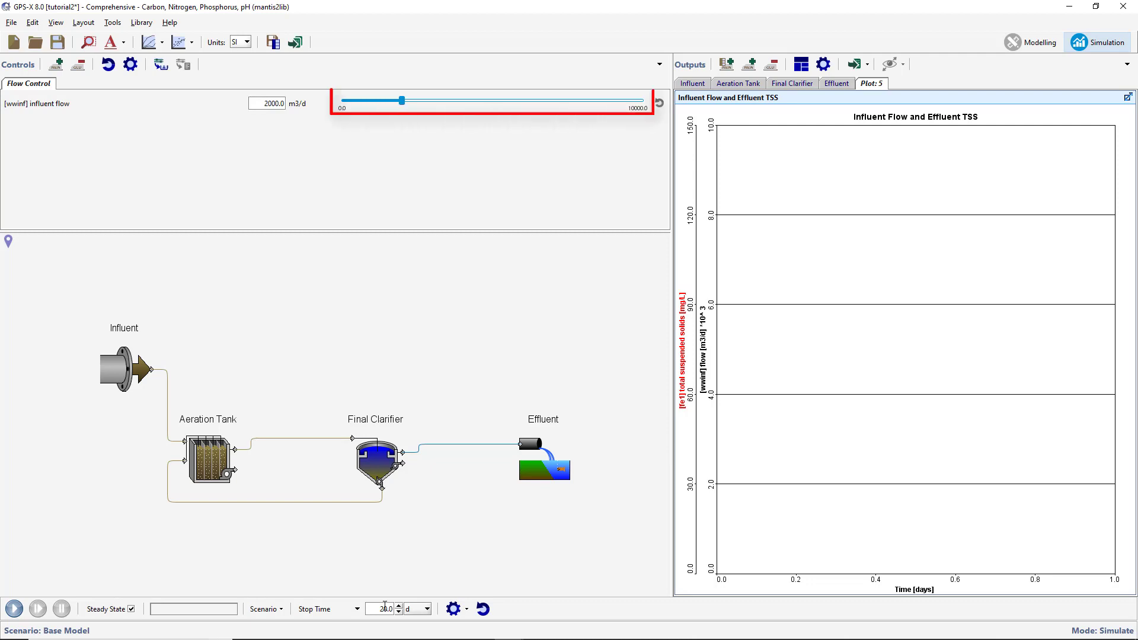
{"action": "left_click", "coordinate": [15, 608]}
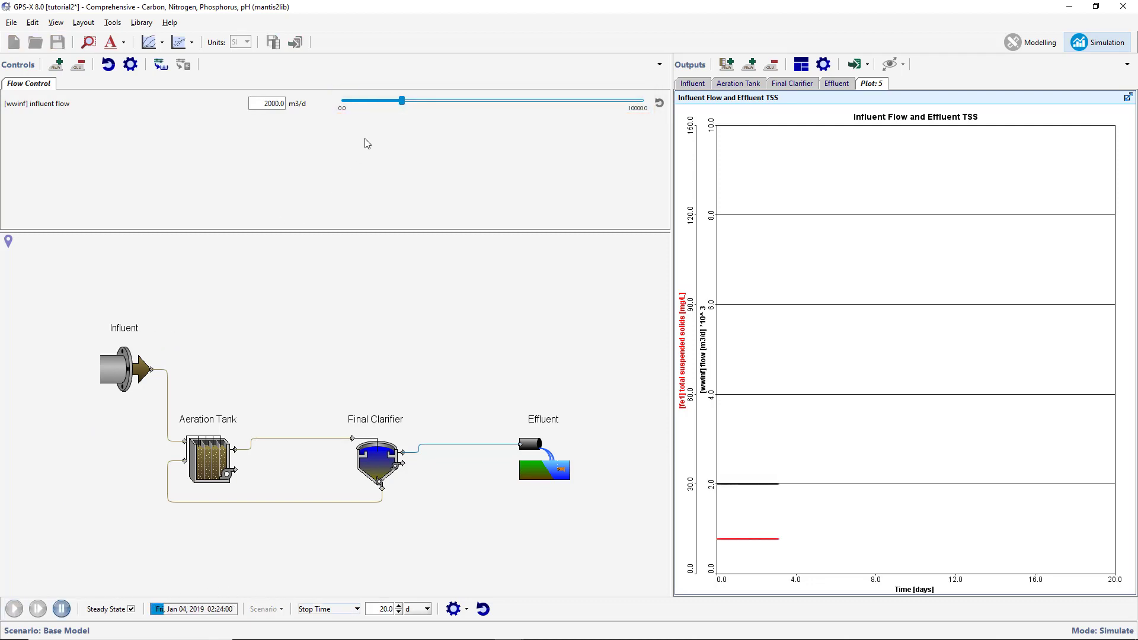
{"action": "left_click_drag", "start_coordinate": [403, 101], "coordinate": [548, 145]}
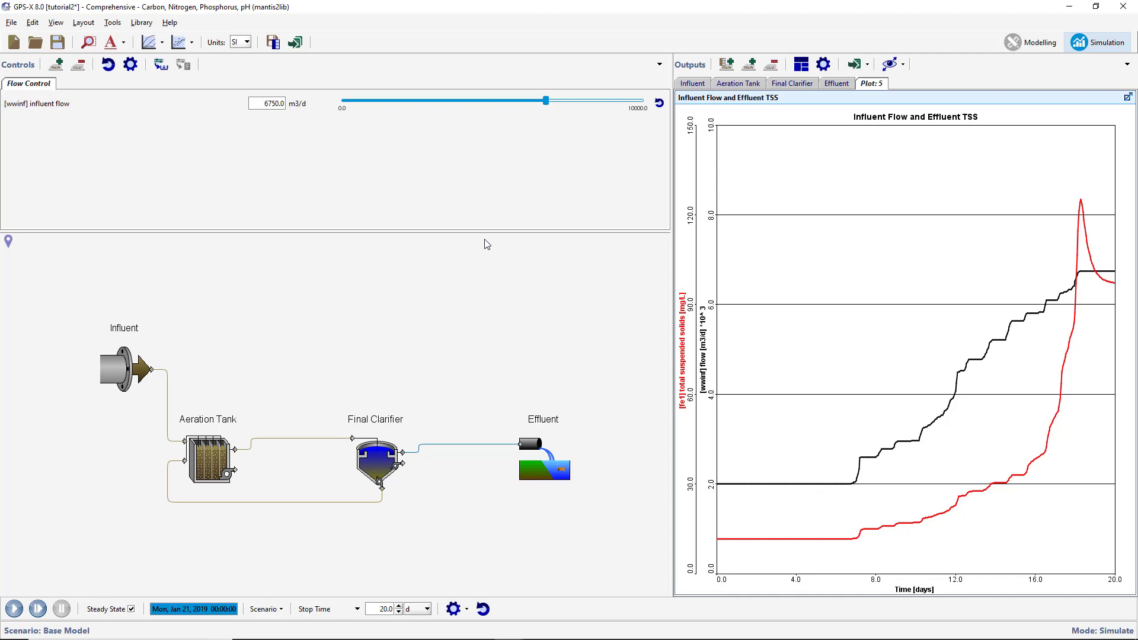
Step: Plot the final clarifier's total suspended solids across layers 1–10 on a new Output: 2 graph
{"action": "right_click", "coordinate": [373, 458]}
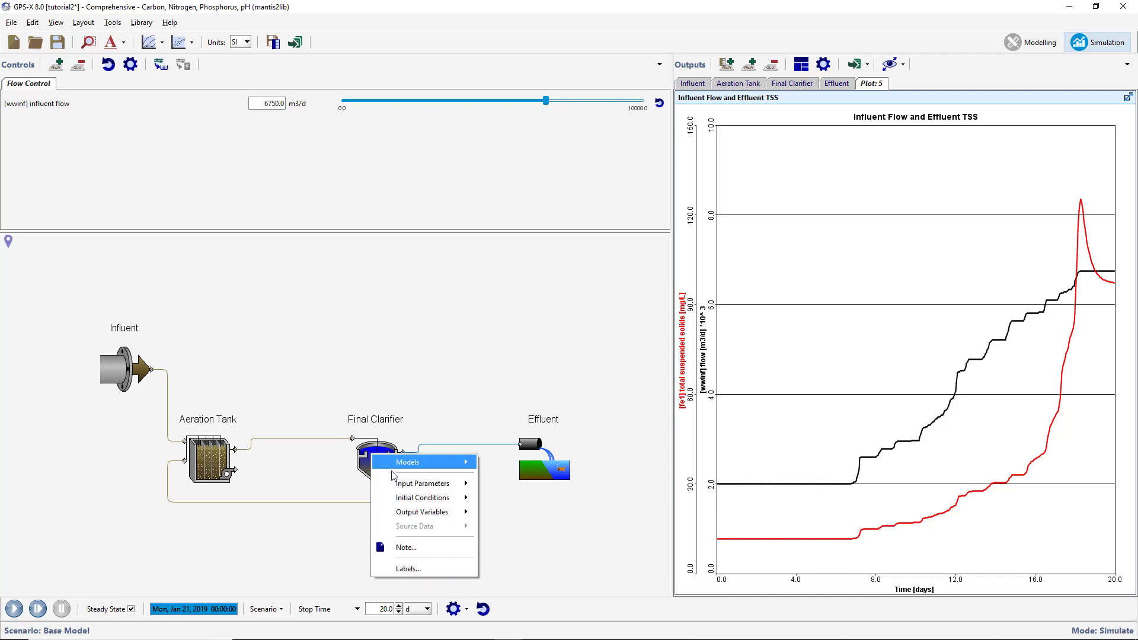
{"action": "mouse_move", "coordinate": [446, 513]}
{"action": "left_click", "coordinate": [541, 533]}
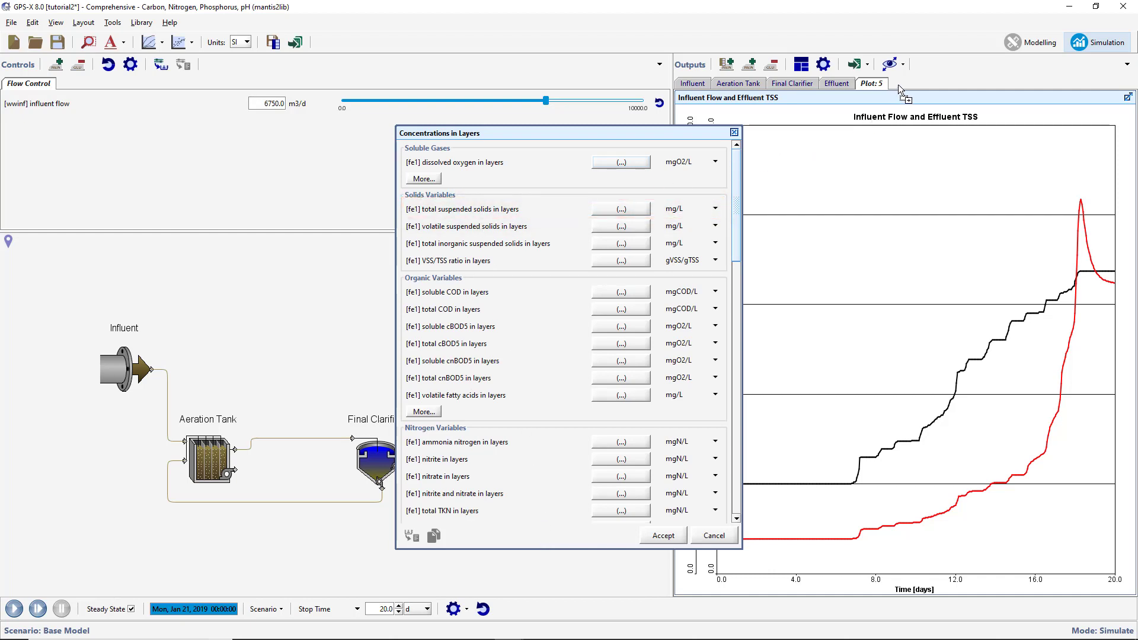
{"action": "left_click_drag", "start_coordinate": [898, 84], "coordinate": [899, 87]}
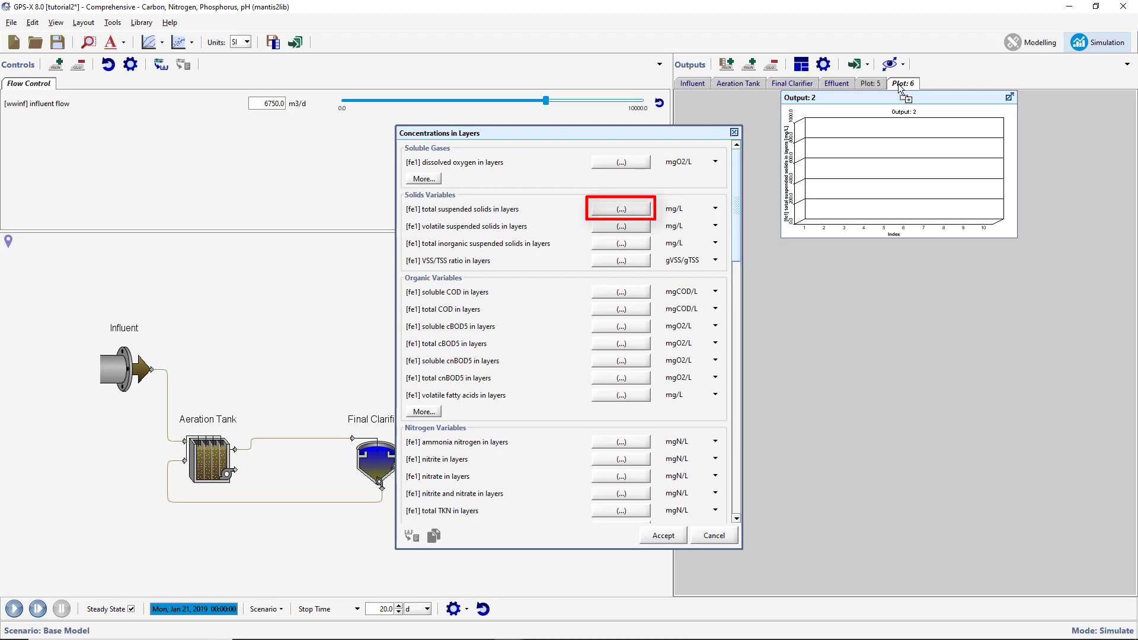
{"action": "left_click", "coordinate": [663, 536]}
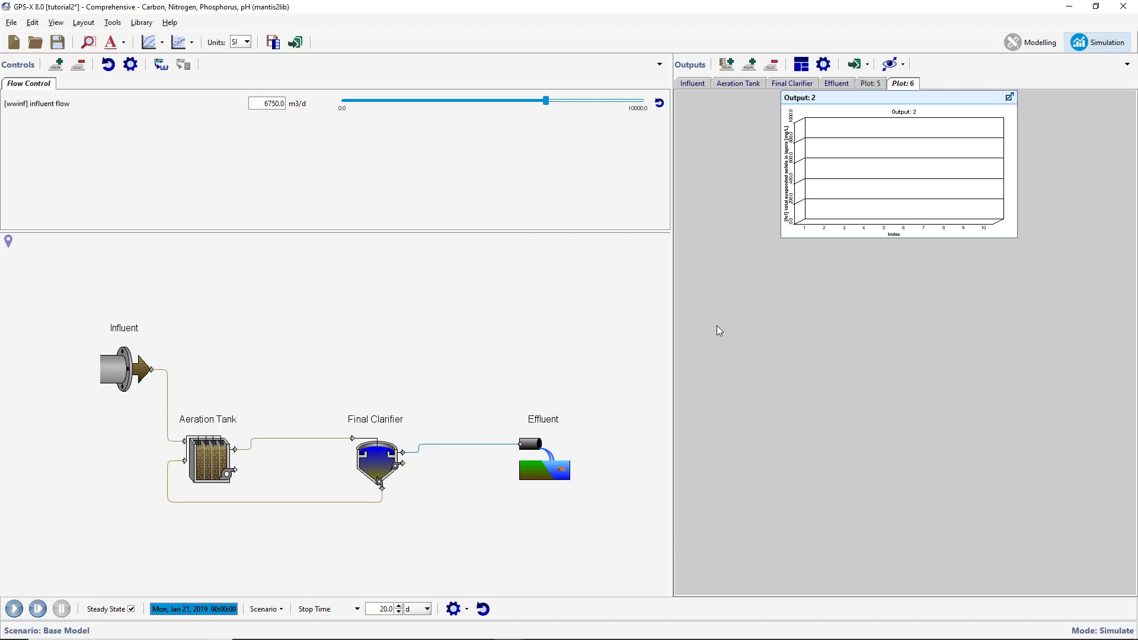
Step: Change the Output: 2 graph type to Bar Chart (Horizontal)
{"action": "right_click", "coordinate": [842, 176]}
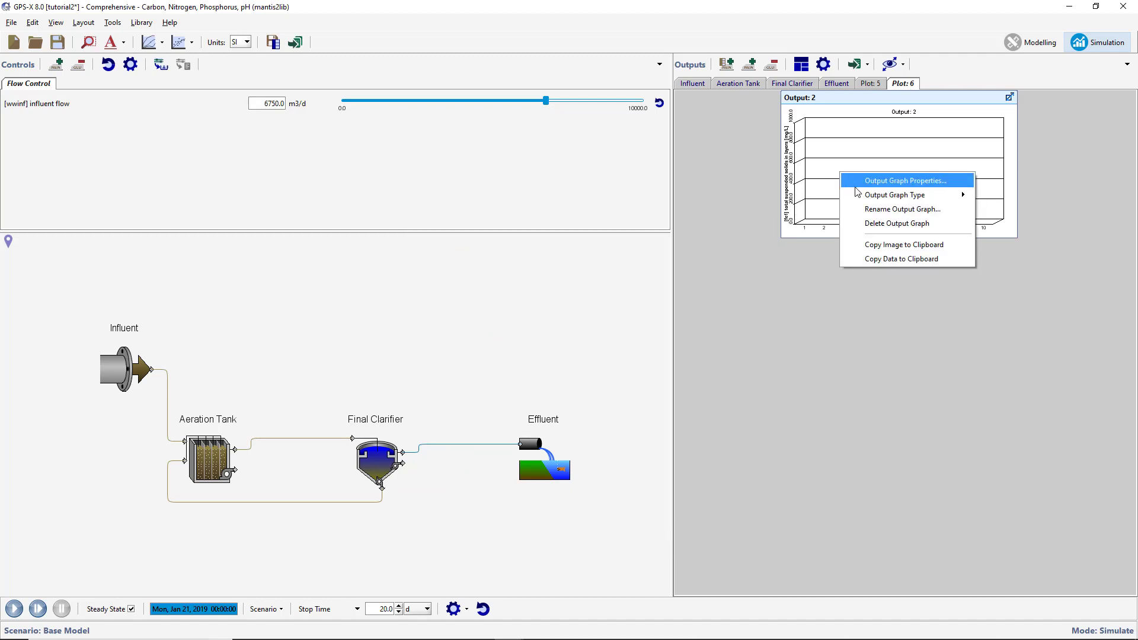
{"action": "mouse_move", "coordinate": [858, 194]}
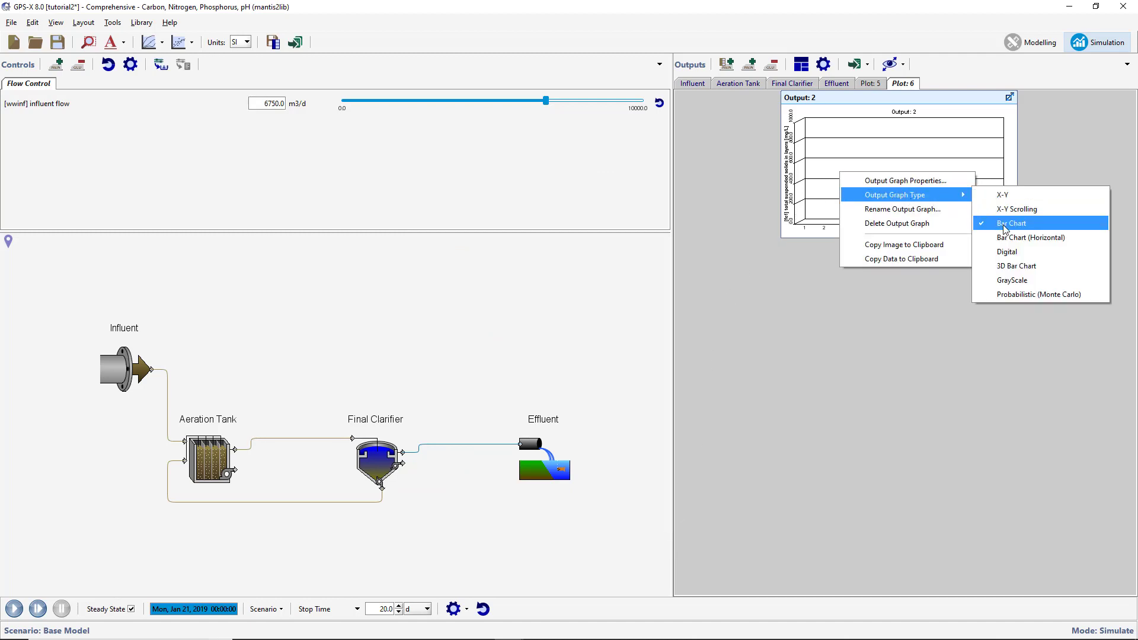
{"action": "left_click", "coordinate": [1016, 238]}
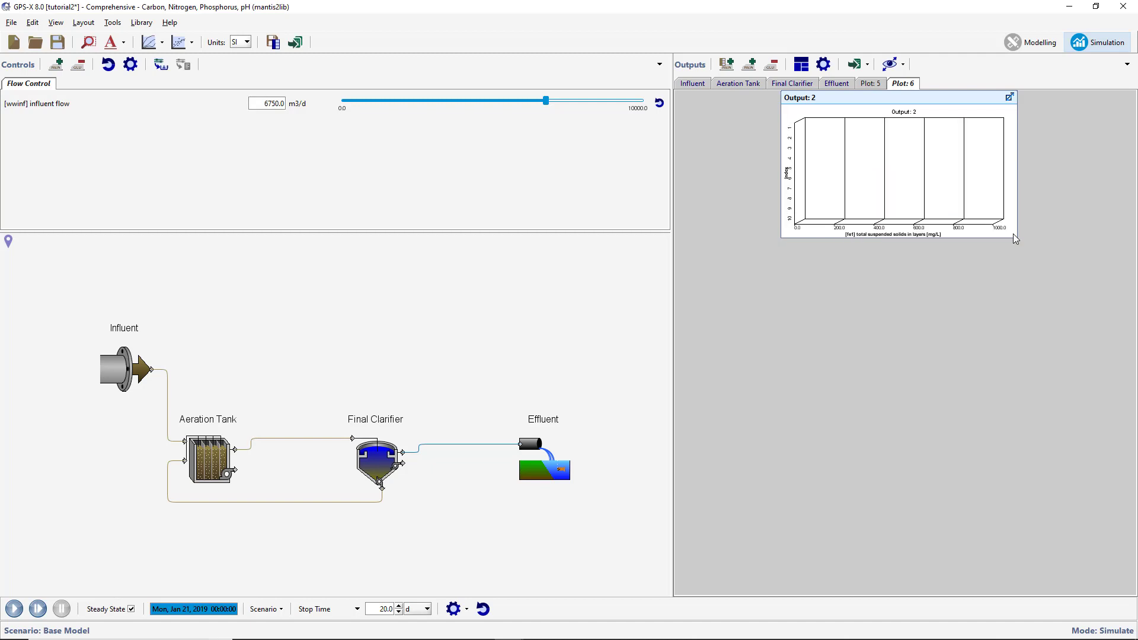
Step: Title the graph 'Final Clarifier Solids Profile', set its maximum to 5000, and enlarge it to fill the outputs area
{"action": "left_click", "coordinate": [830, 67]}
{"action": "type", "text": "Final Cla"}
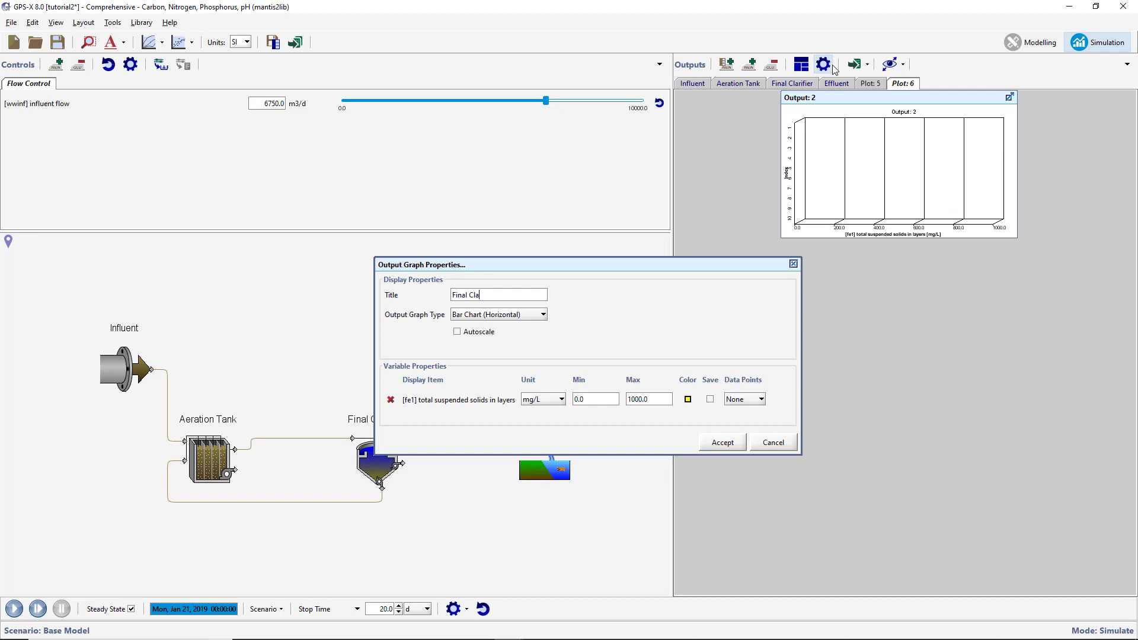
{"action": "type", "text": "rifier Solids Profile"}
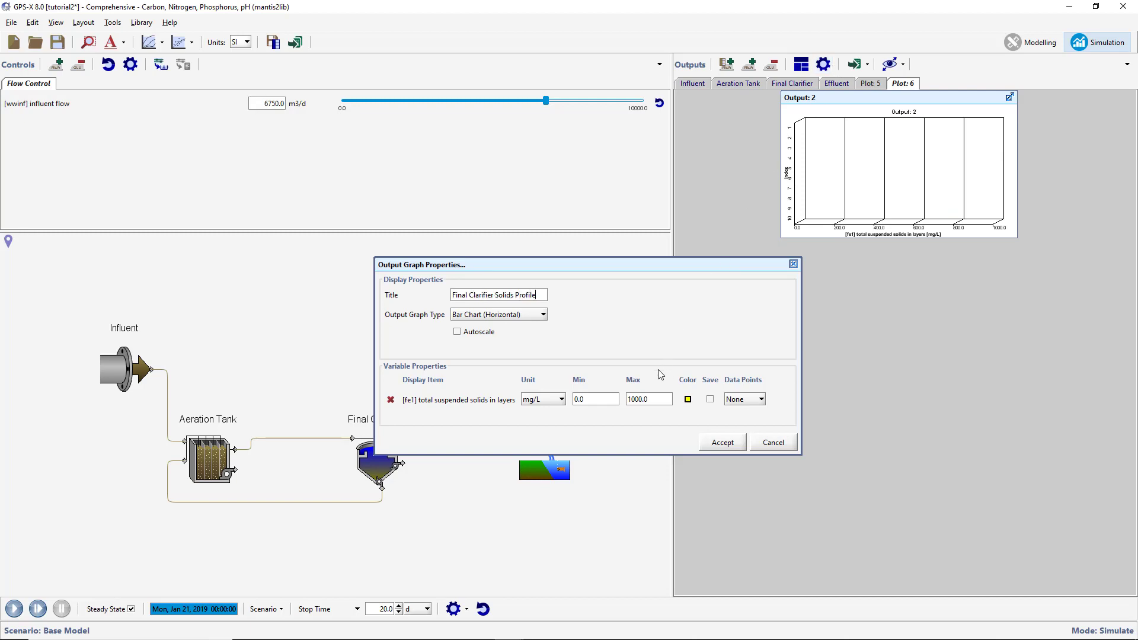
{"action": "double_click", "coordinate": [651, 399]}
{"action": "type", "text": "5000"}
{"action": "left_click", "coordinate": [718, 448]}
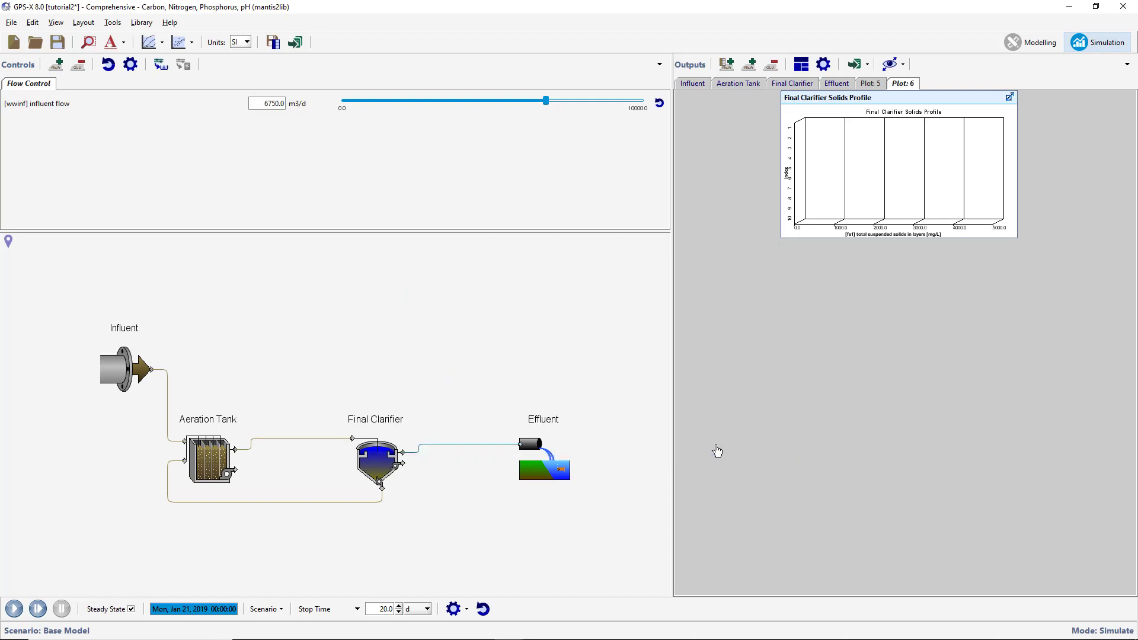
{"action": "left_click", "coordinate": [799, 71]}
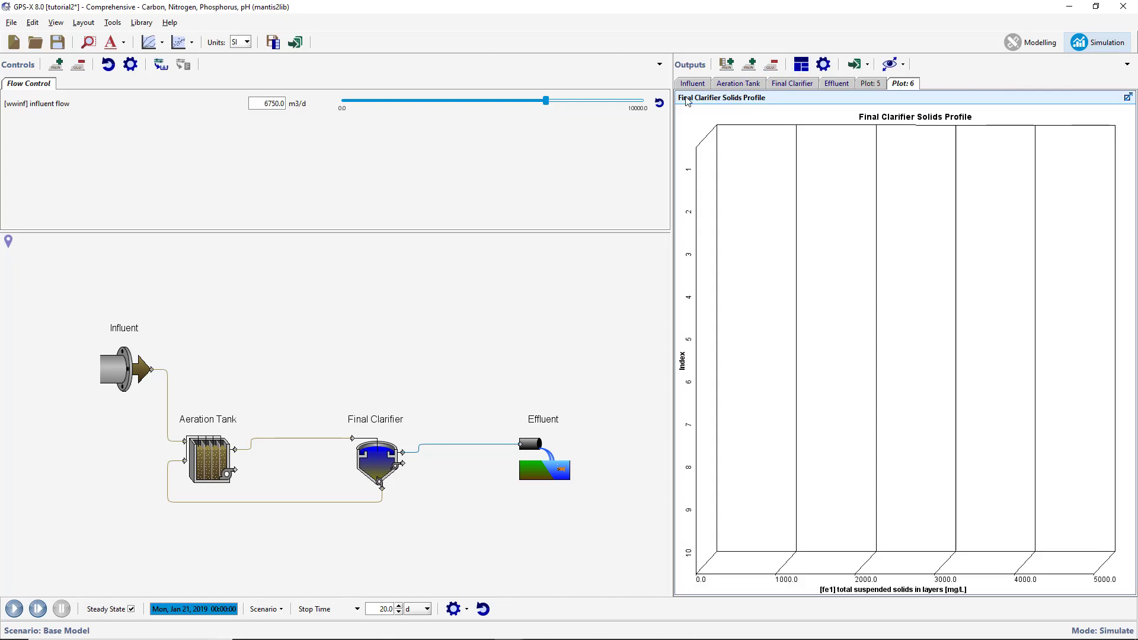
Step: Reset influent flow to 2000 m3/d, edit the stop time, run, and raise flow to 5050 m3/d mid-run
{"action": "left_click", "coordinate": [659, 104]}
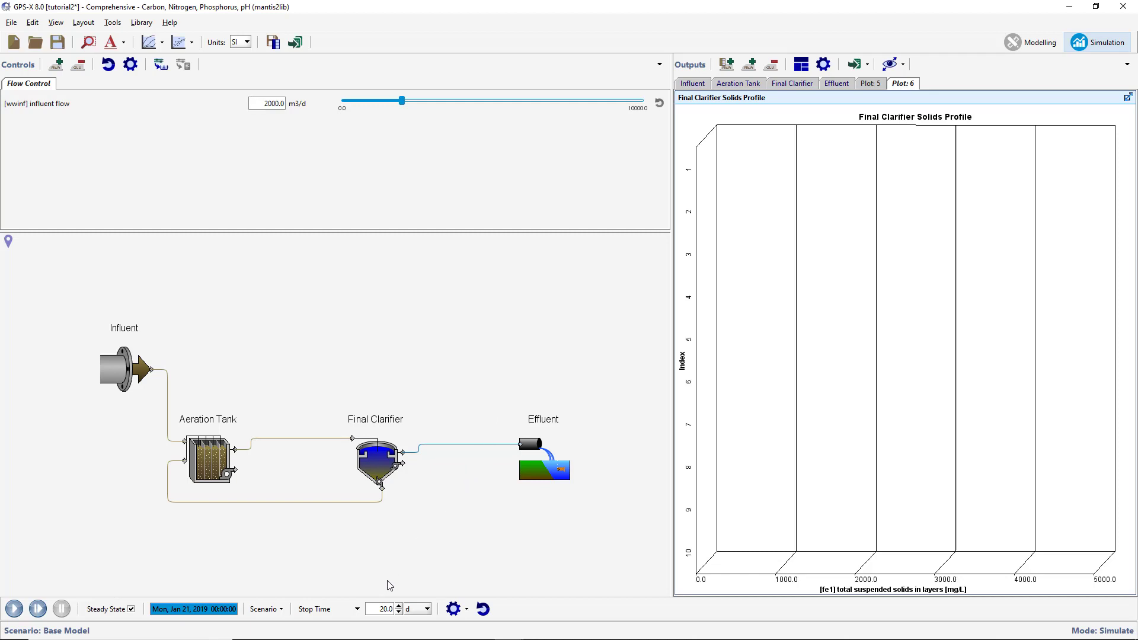
{"action": "double_click", "coordinate": [381, 607]}
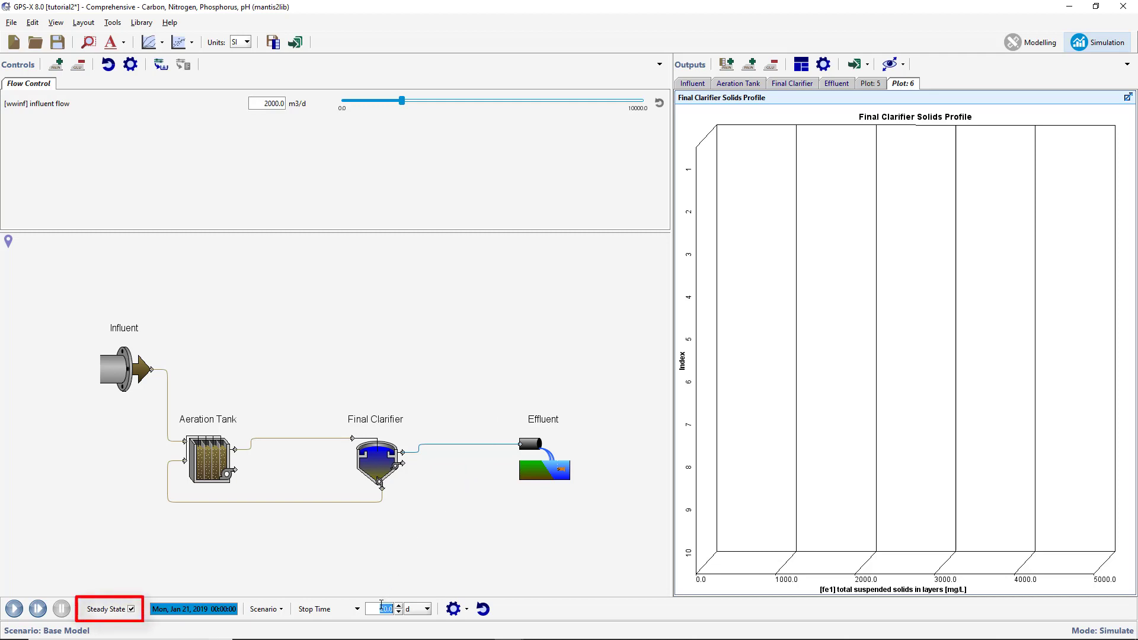
{"action": "type", "text": "40.0"}
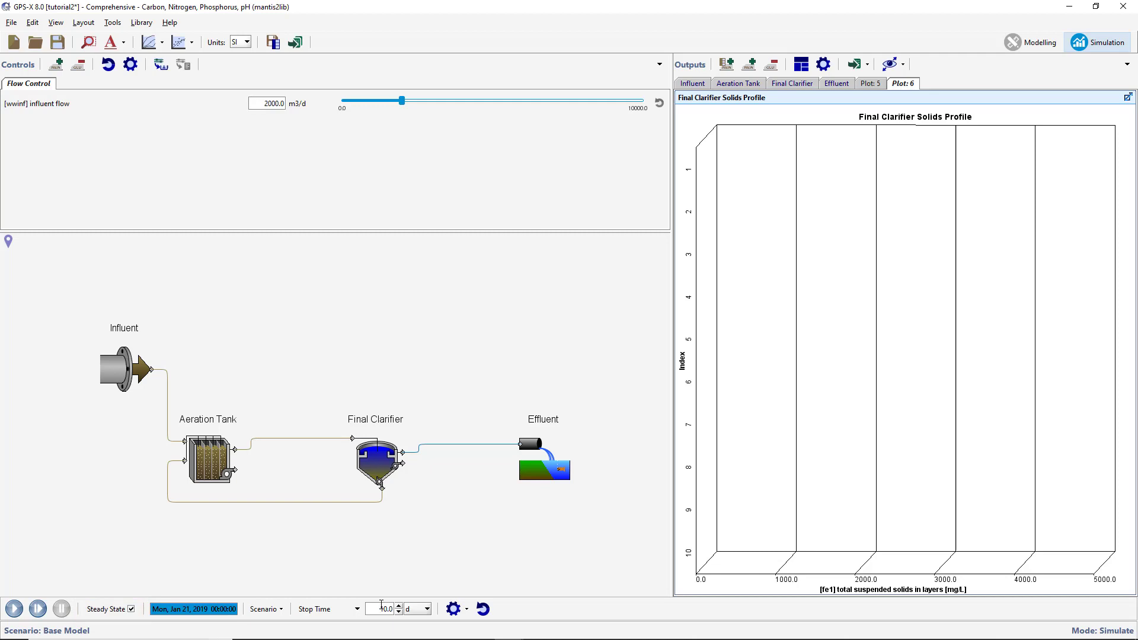
{"action": "left_click", "coordinate": [14, 609]}
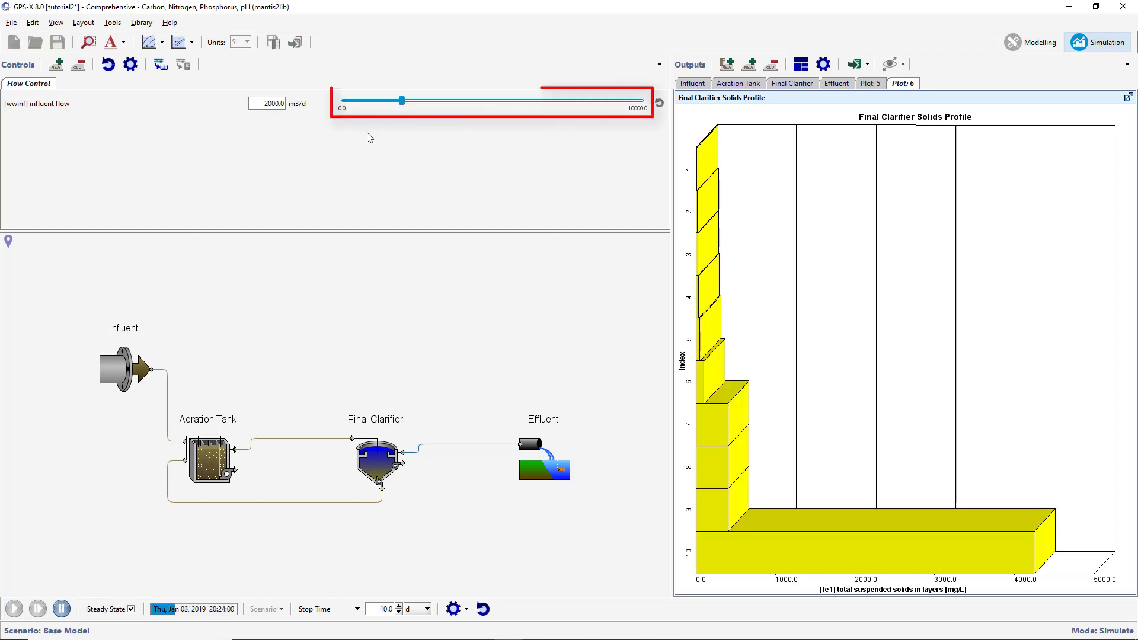
{"action": "left_click_drag", "start_coordinate": [405, 101], "coordinate": [492, 124]}
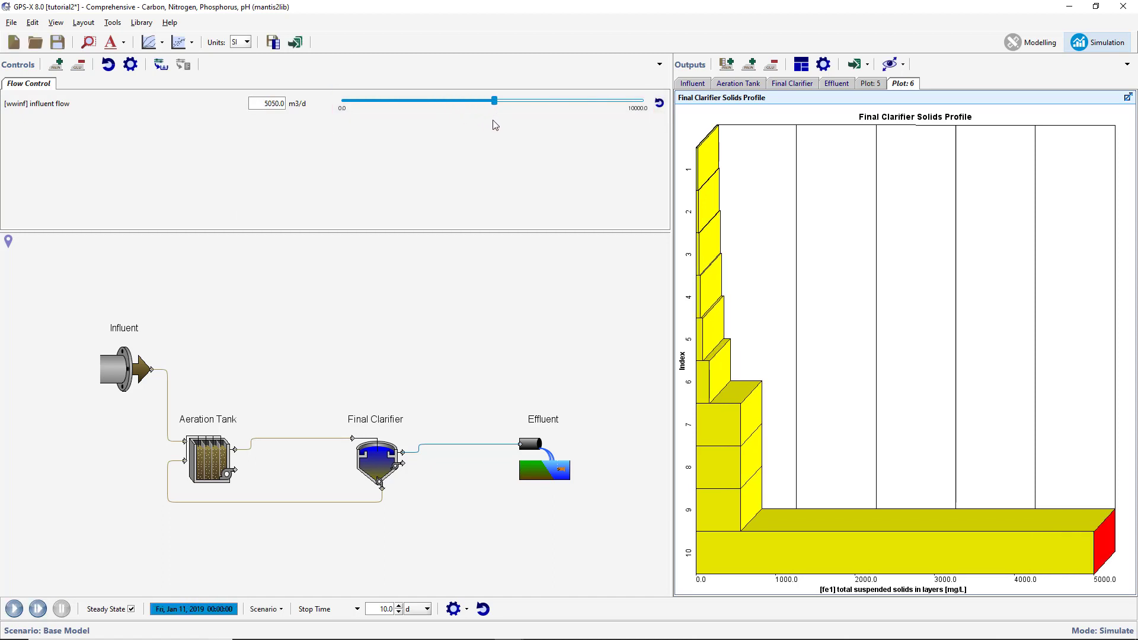